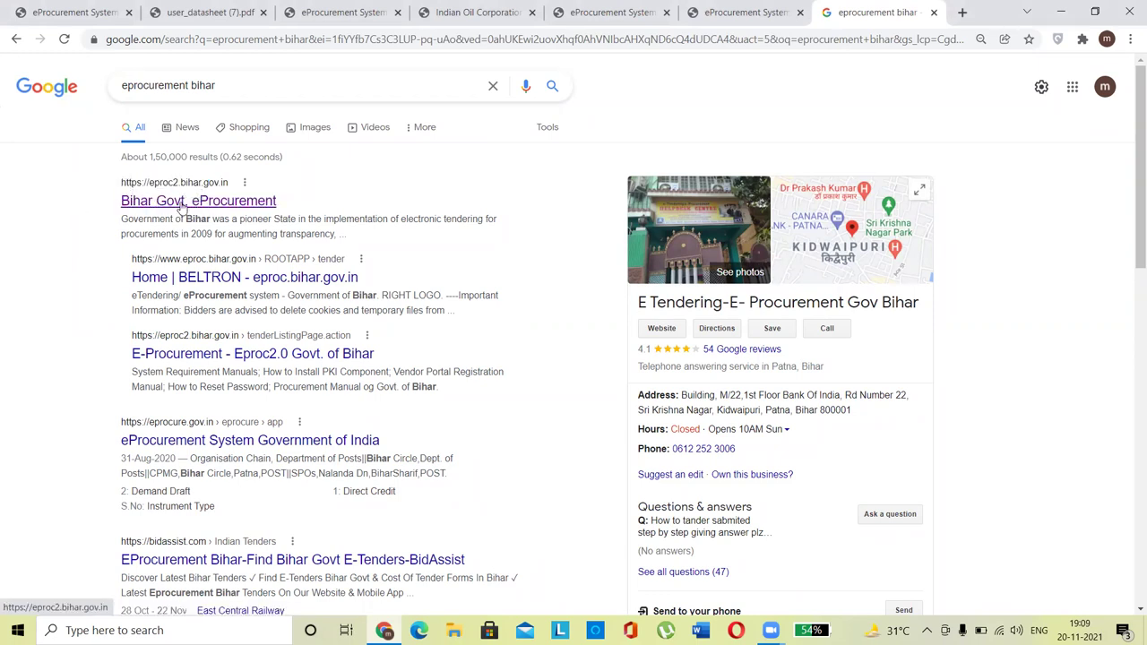
Step: Open the Bihar Govt. eProcurement (eproc2.bihar.gov.in) result from the Google search
click(182, 205)
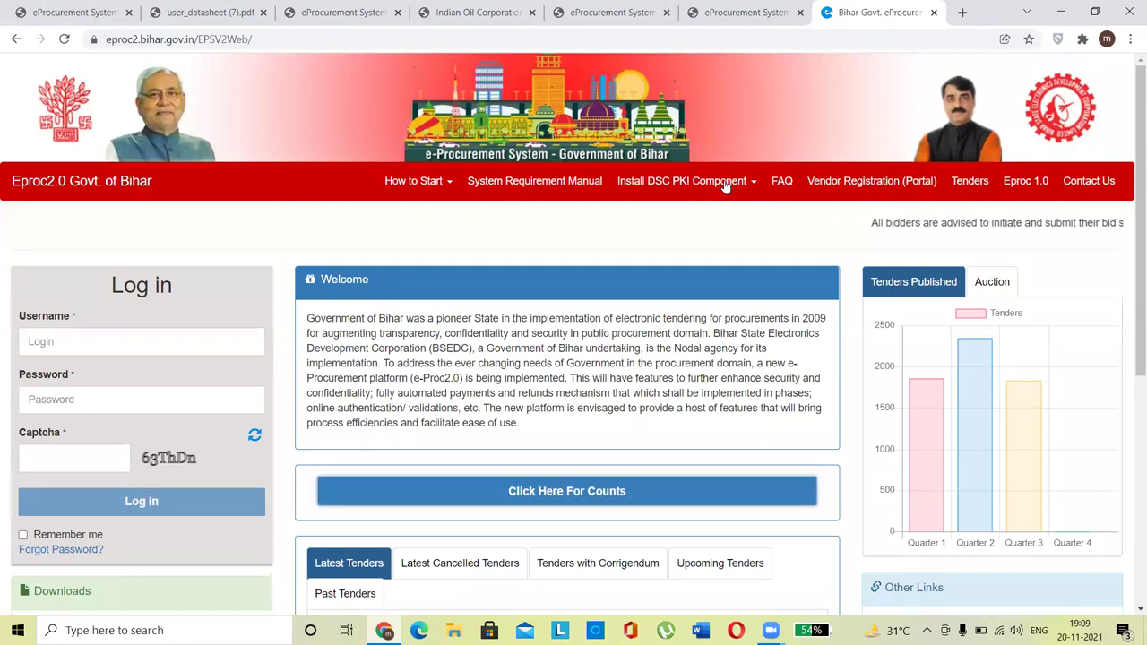
click(362, 12)
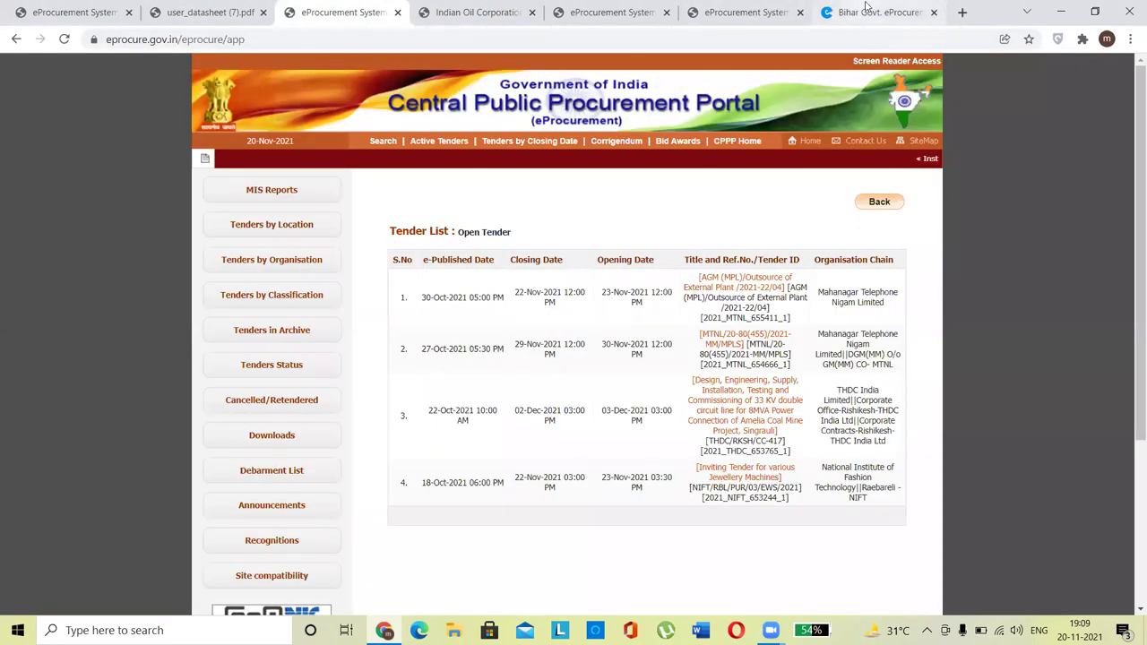
click(867, 9)
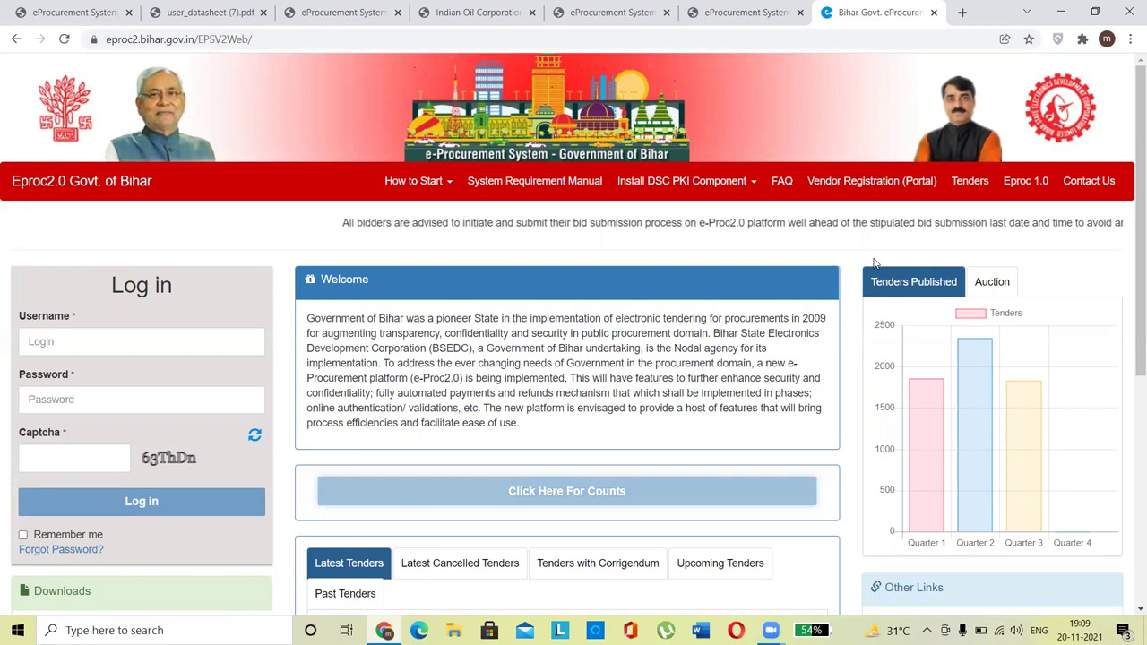
Step: Go to Vendor Registration, continue with Fresh Registration, and open the Country list
click(867, 182)
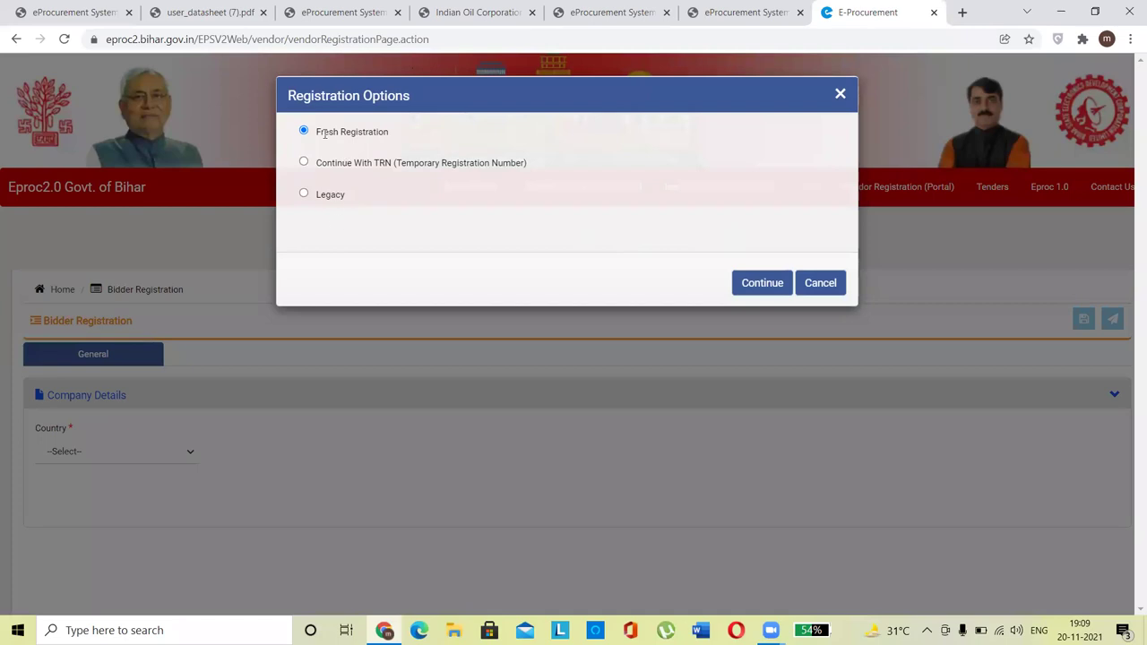
drag(405, 133, 373, 165)
click(516, 166)
drag(515, 167, 405, 165)
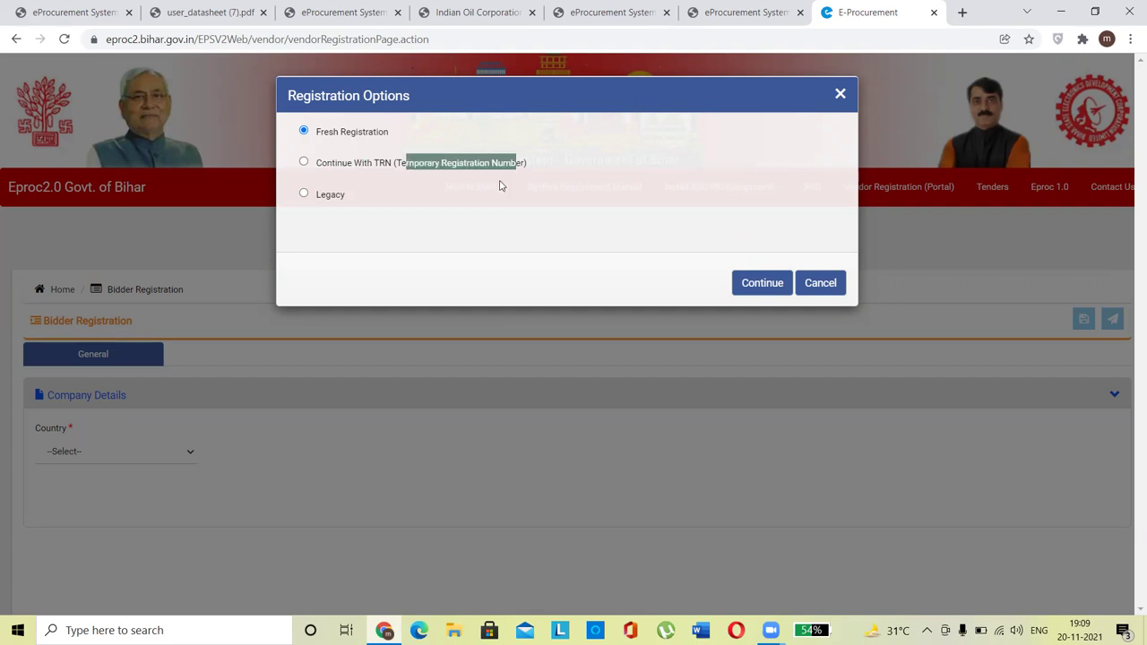
click(547, 163)
drag(317, 194, 375, 200)
drag(400, 136, 318, 135)
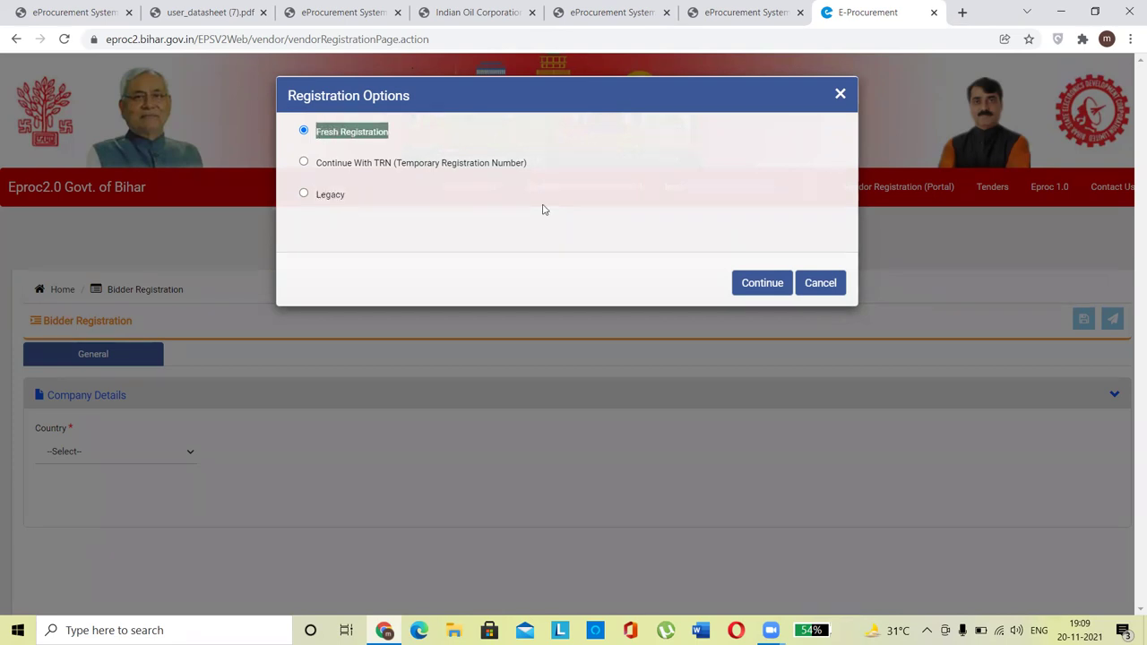
click(757, 284)
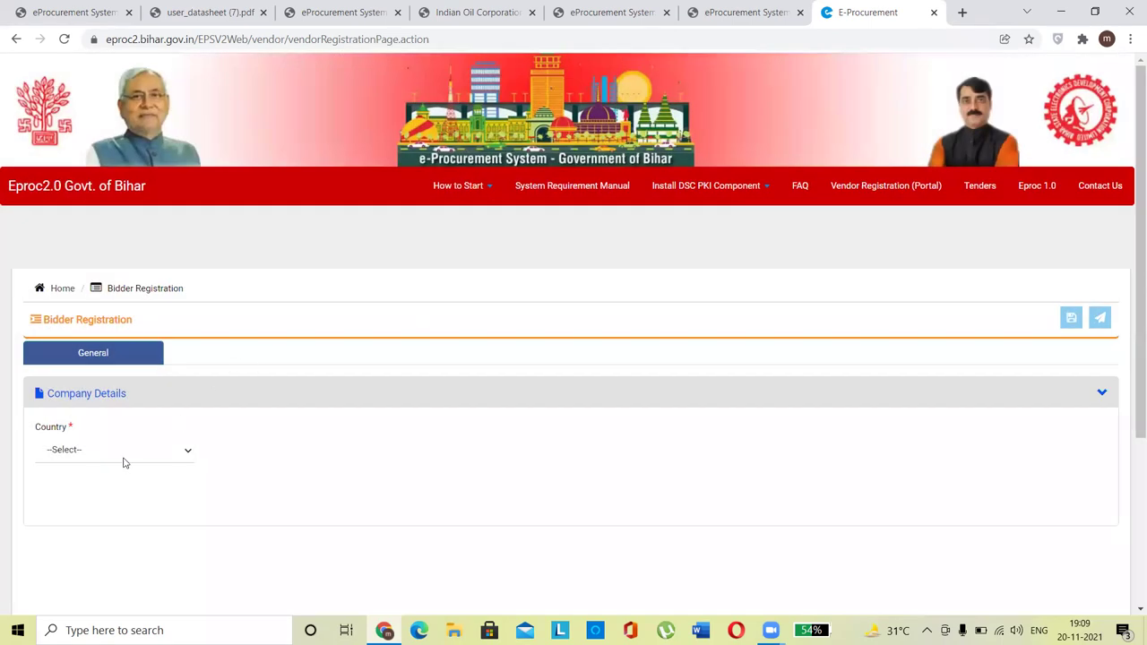
click(115, 452)
Step: Set the country to India and the contact title to Mr
text(in)
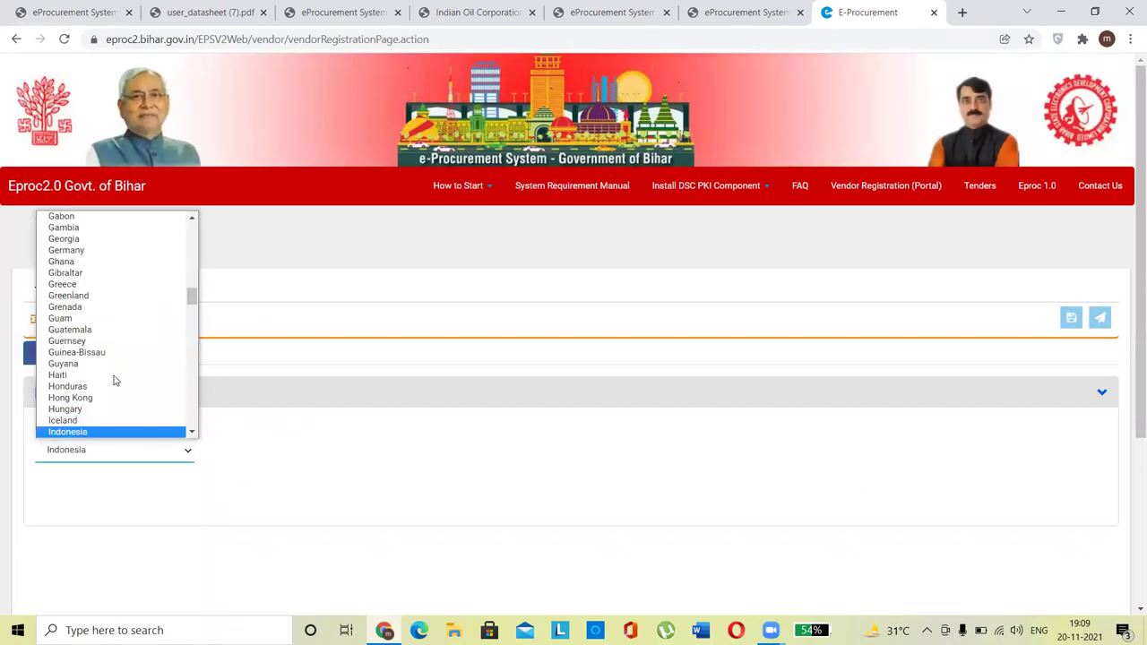
text(ind)
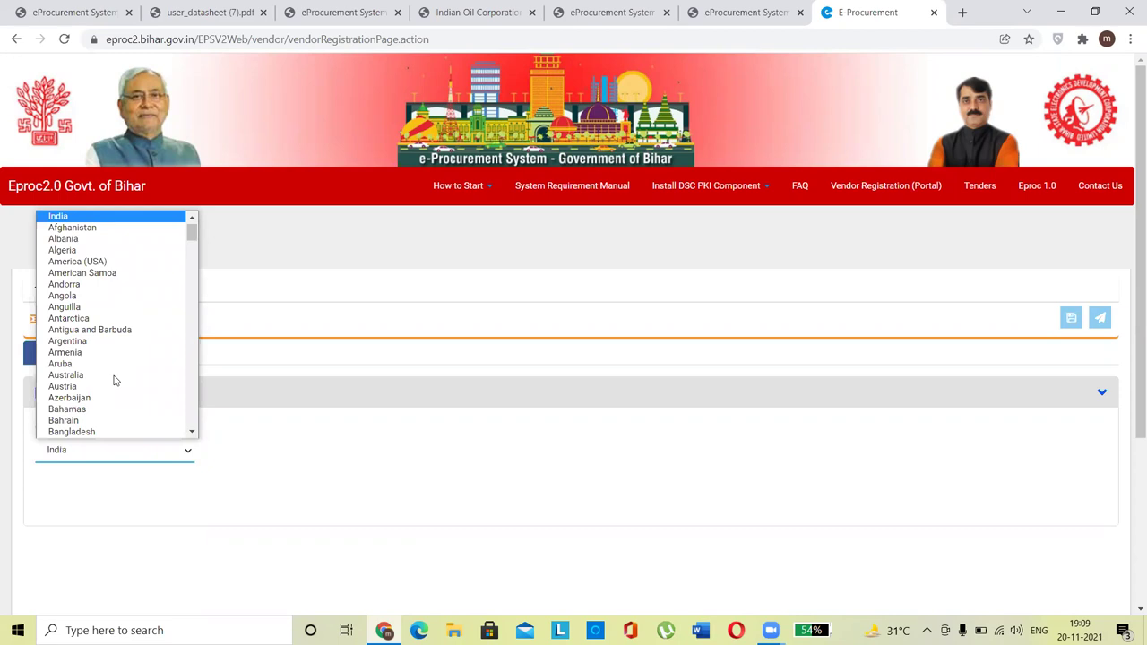
key(Return)
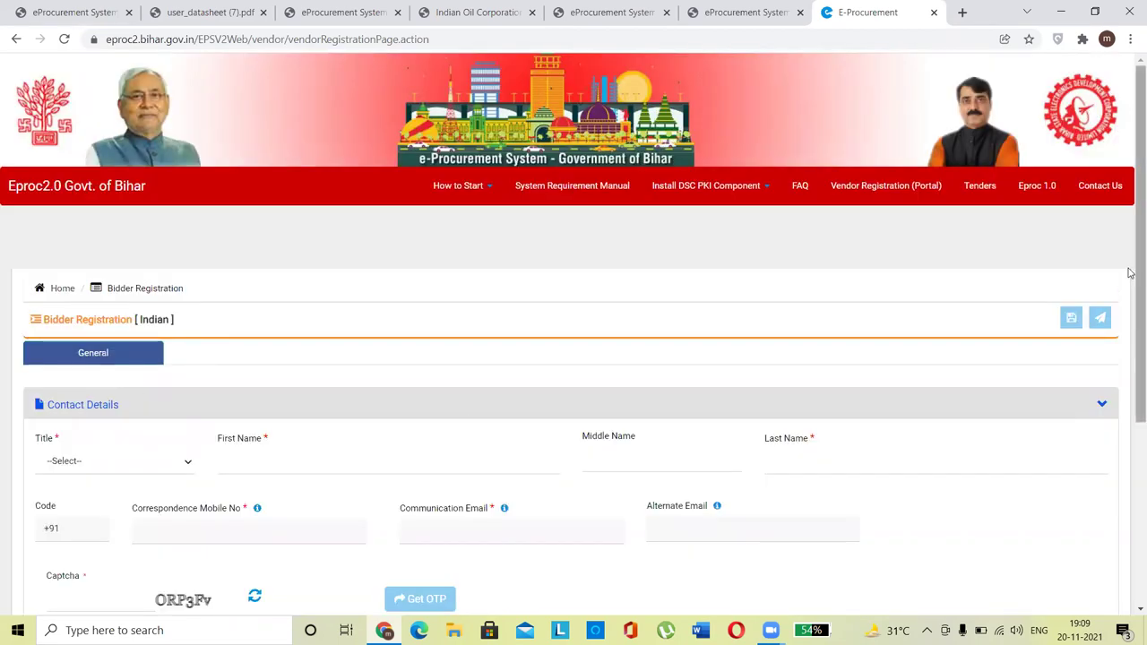
scroll(1129, 312, down, 1)
scroll(1130, 311, down, 2)
click(153, 257)
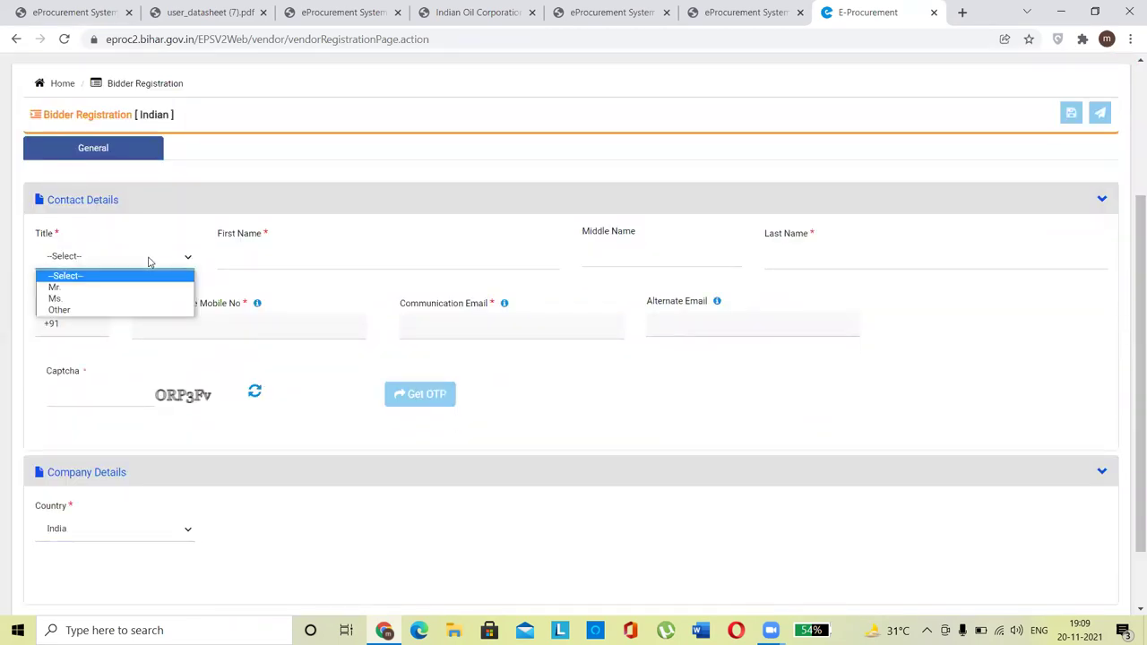
click(118, 288)
Step: Enter the contact's first and last name and mobile number
click(237, 261)
key(Tab)
key(Tab)
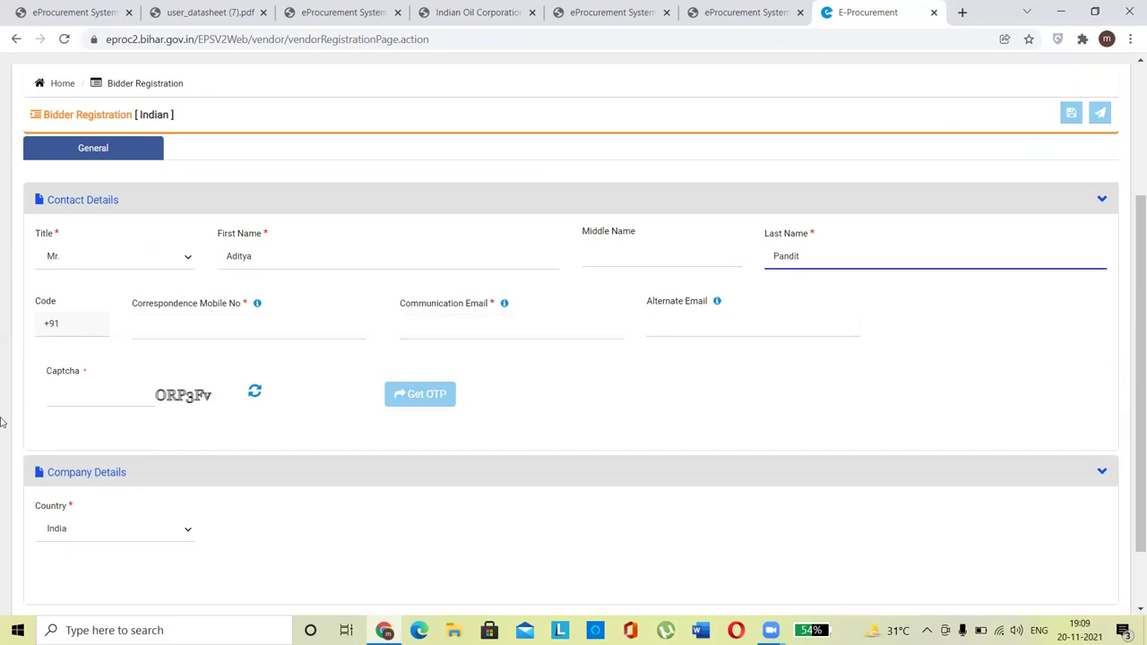
click(167, 330)
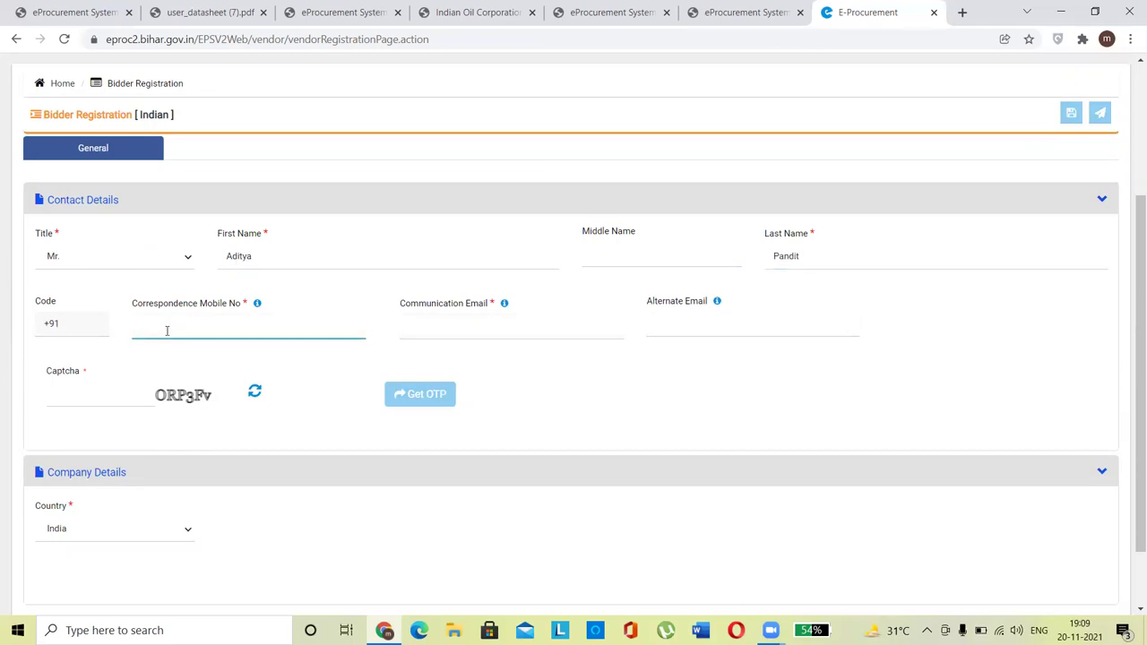
Step: Fill in the contact's communication e-mail and the captcha shown on screen
click(418, 324)
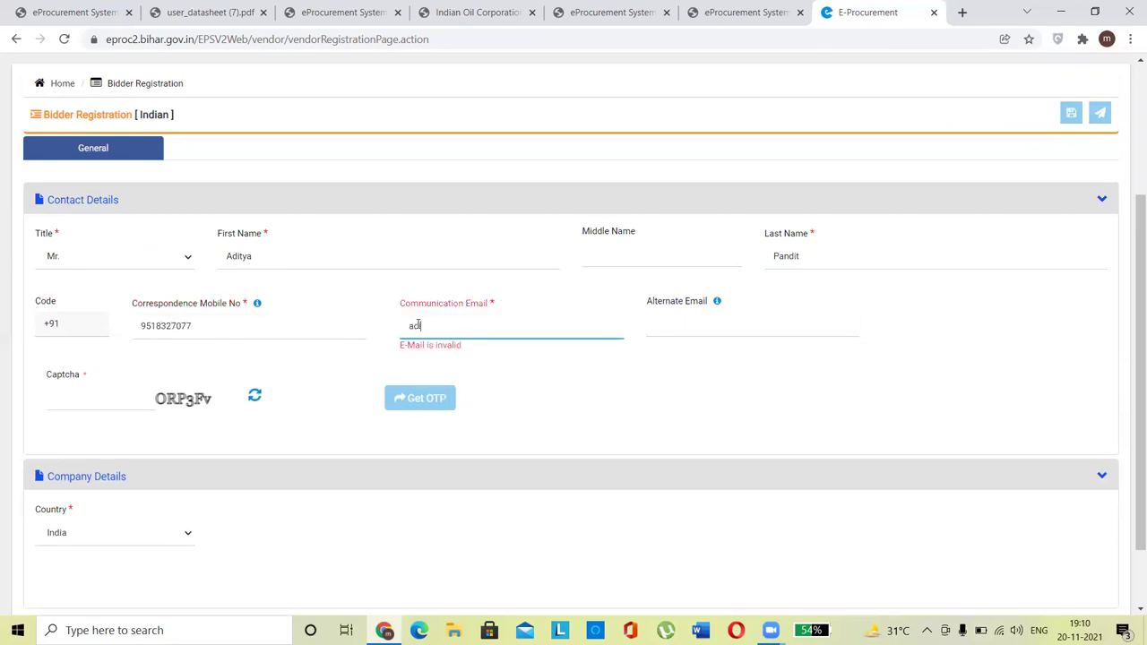
click(691, 431)
click(685, 331)
click(89, 392)
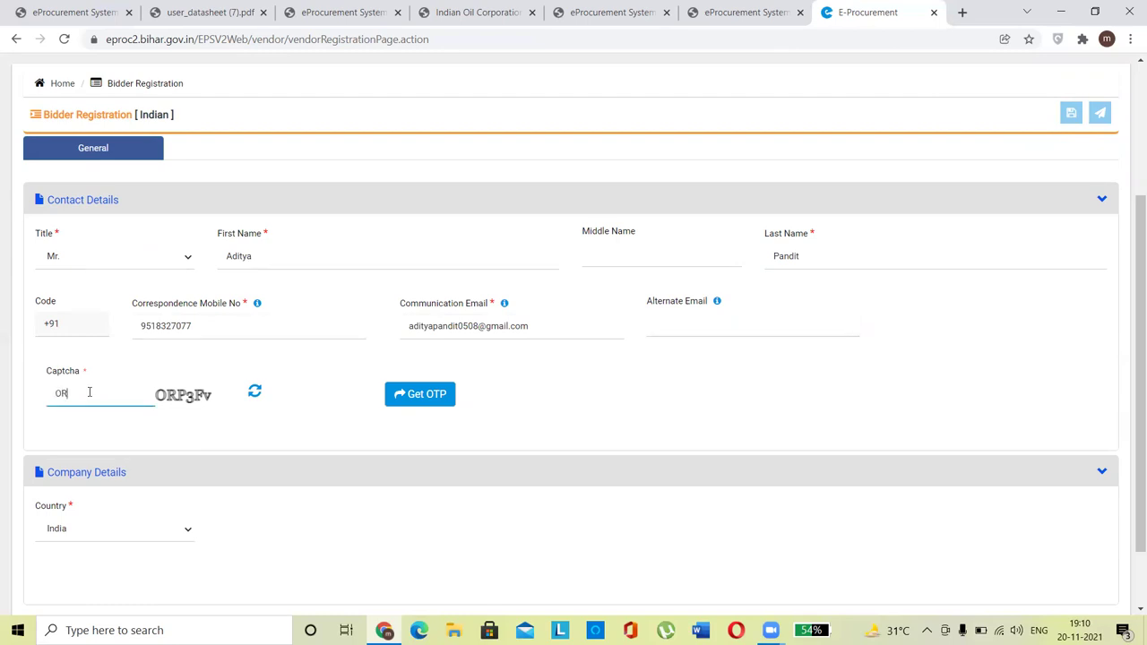
text(ORP3Fv)
Step: Request OTPs, enter the received e-mail and mobile OTPs, and validate them
click(435, 397)
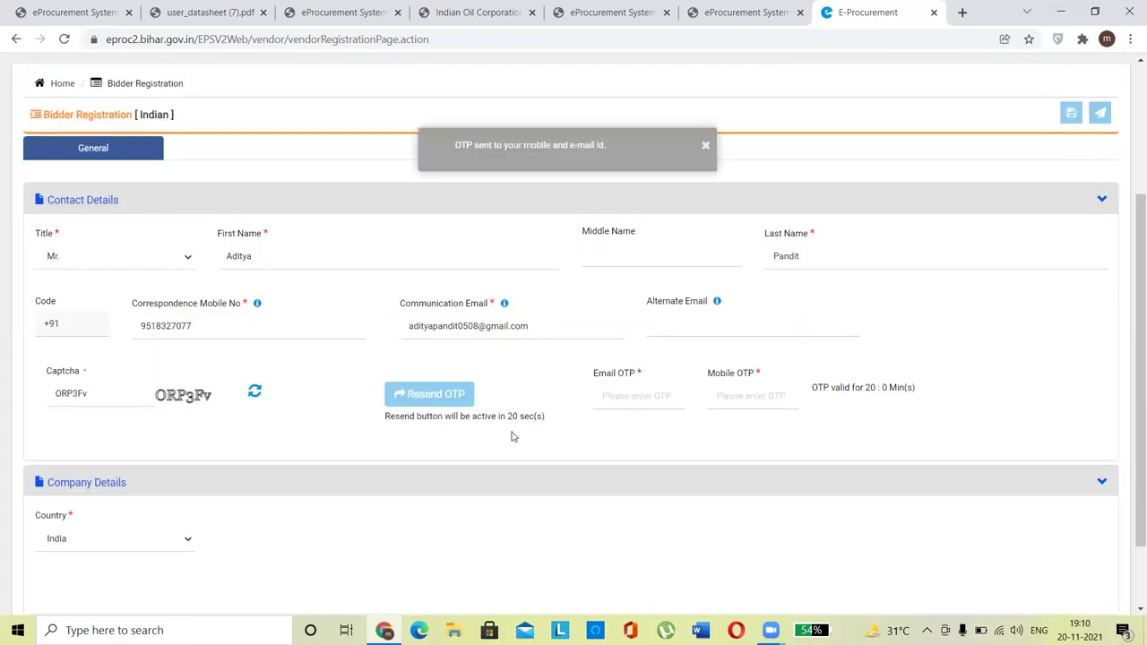
click(638, 396)
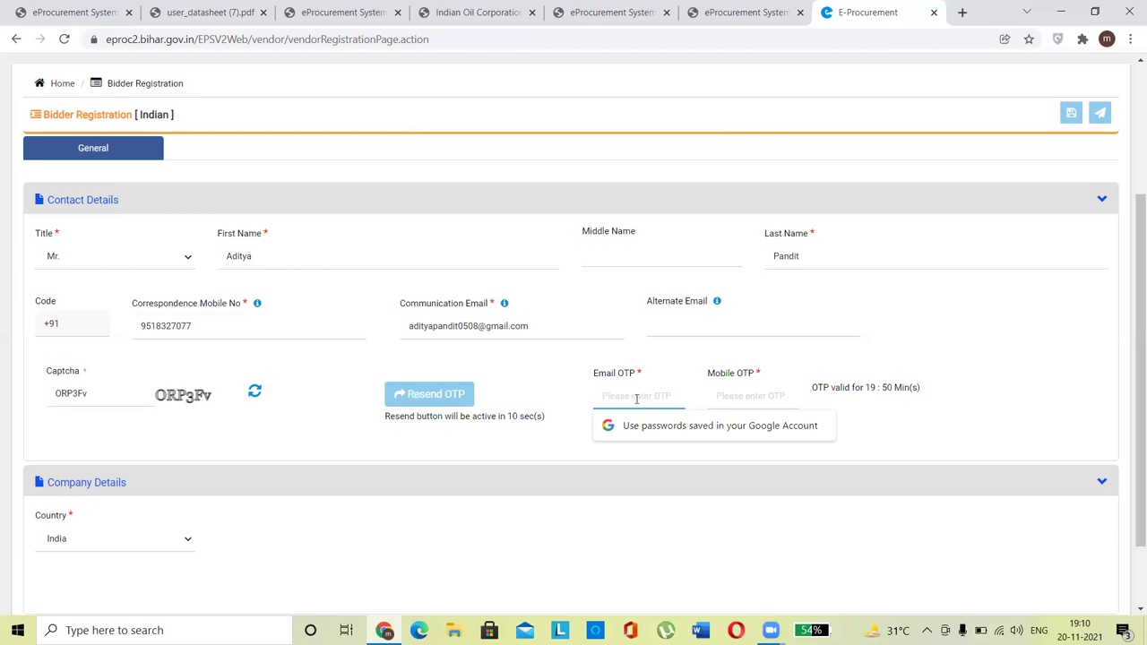
click(739, 394)
text(•••)
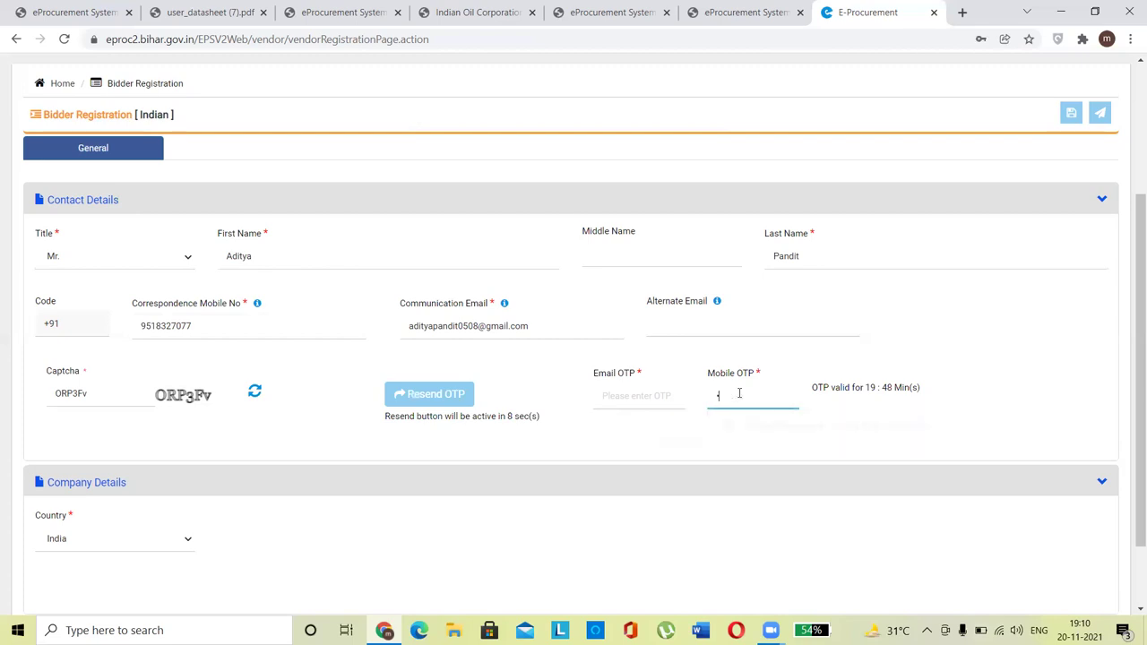
click(649, 399)
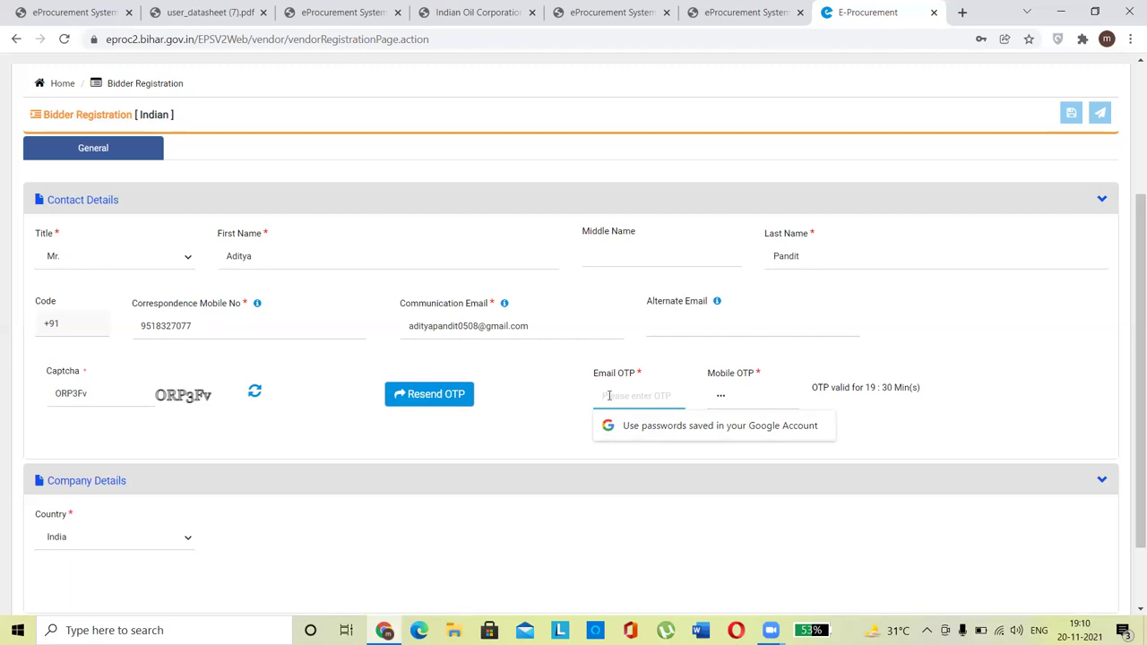
key(ctrl+v)
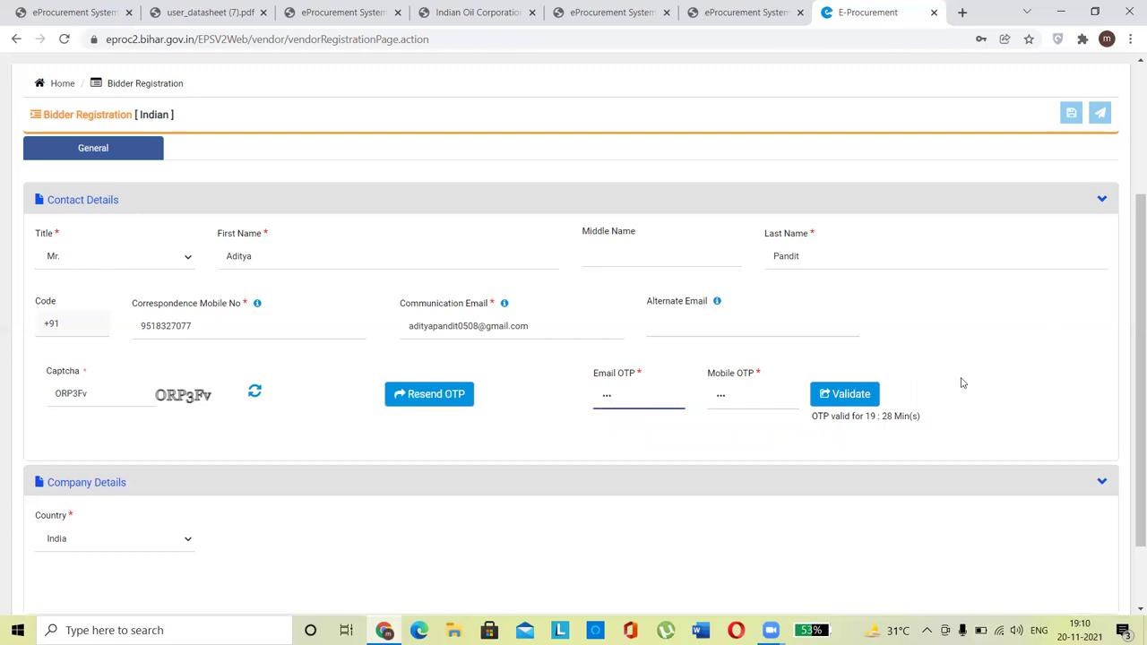
click(857, 395)
drag(1134, 274, 1129, 541)
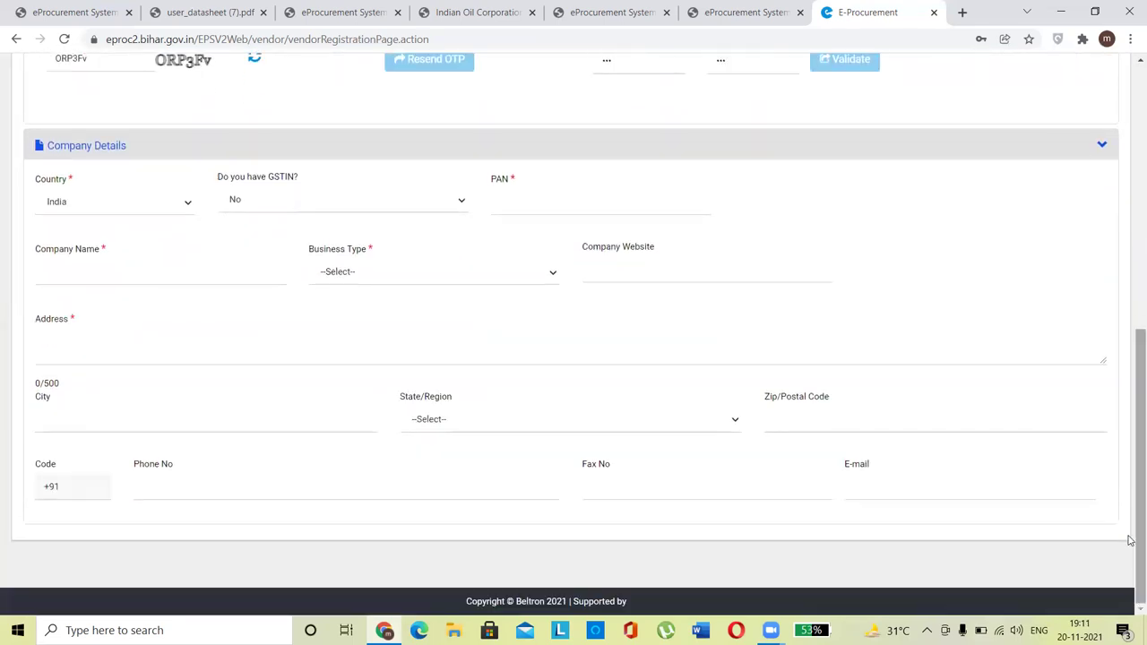
Step: Answer Yes to having a GSTIN, enter and correct the company's GSTIN, validate it and the auto-filled PAN
click(249, 202)
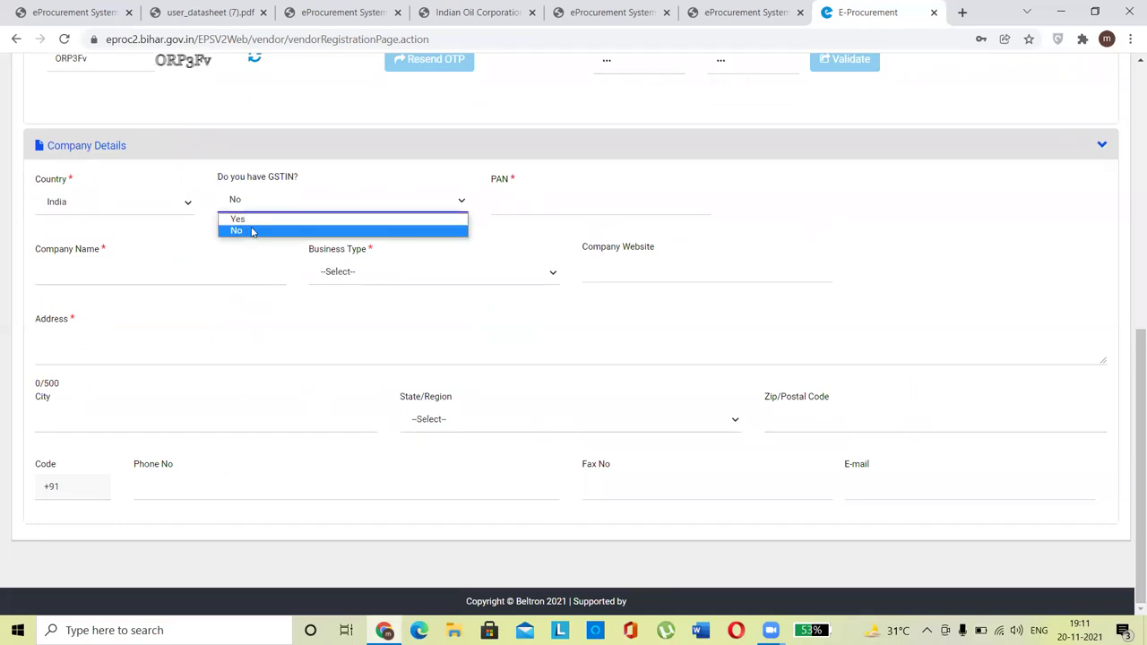
click(252, 224)
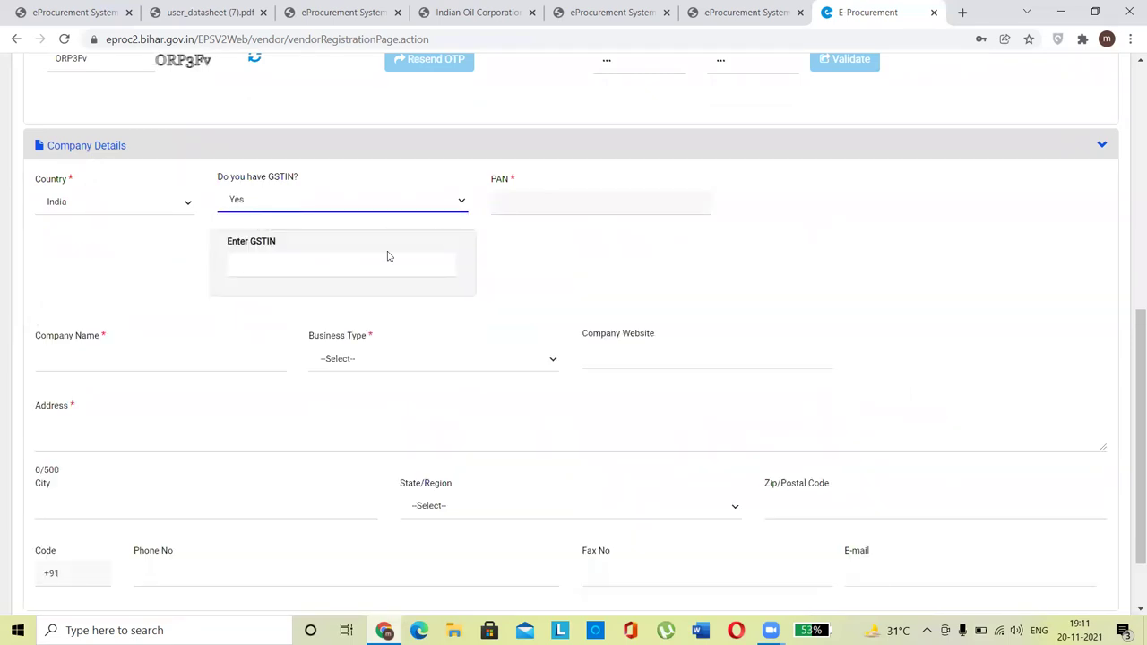
click(289, 260)
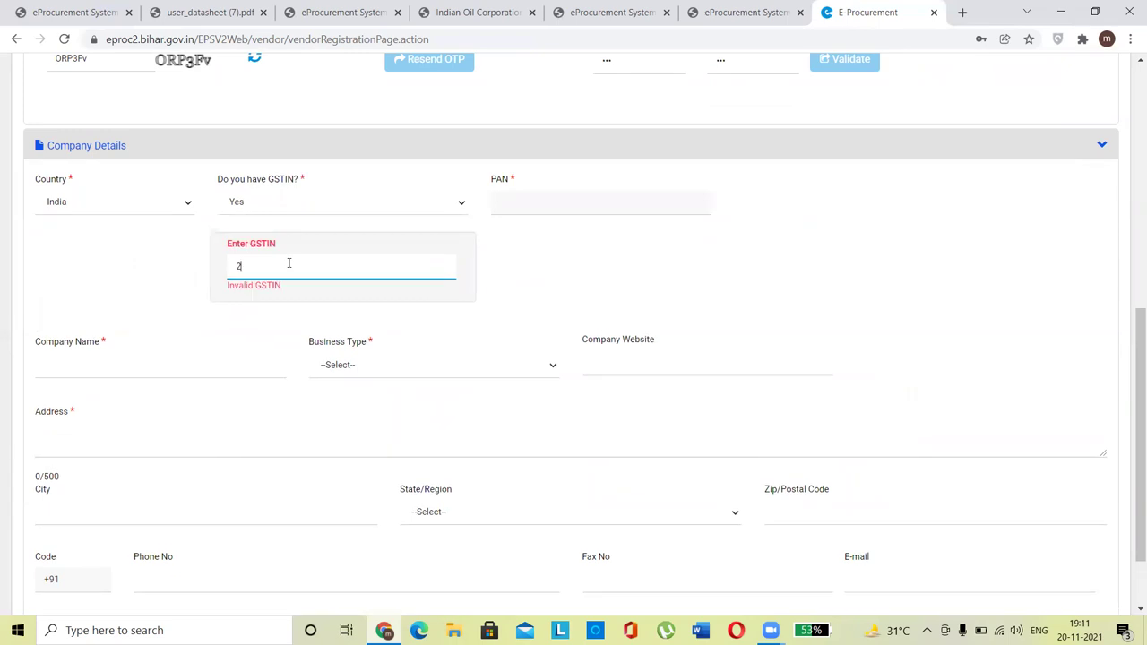
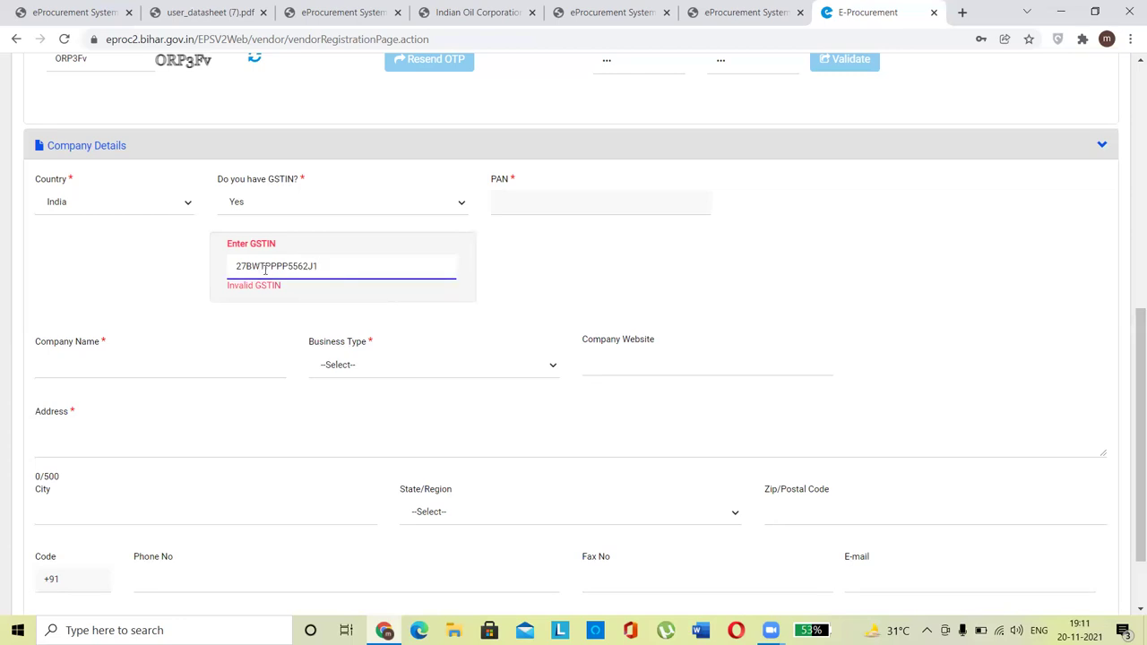
click(346, 271)
text(ZN)
click(405, 265)
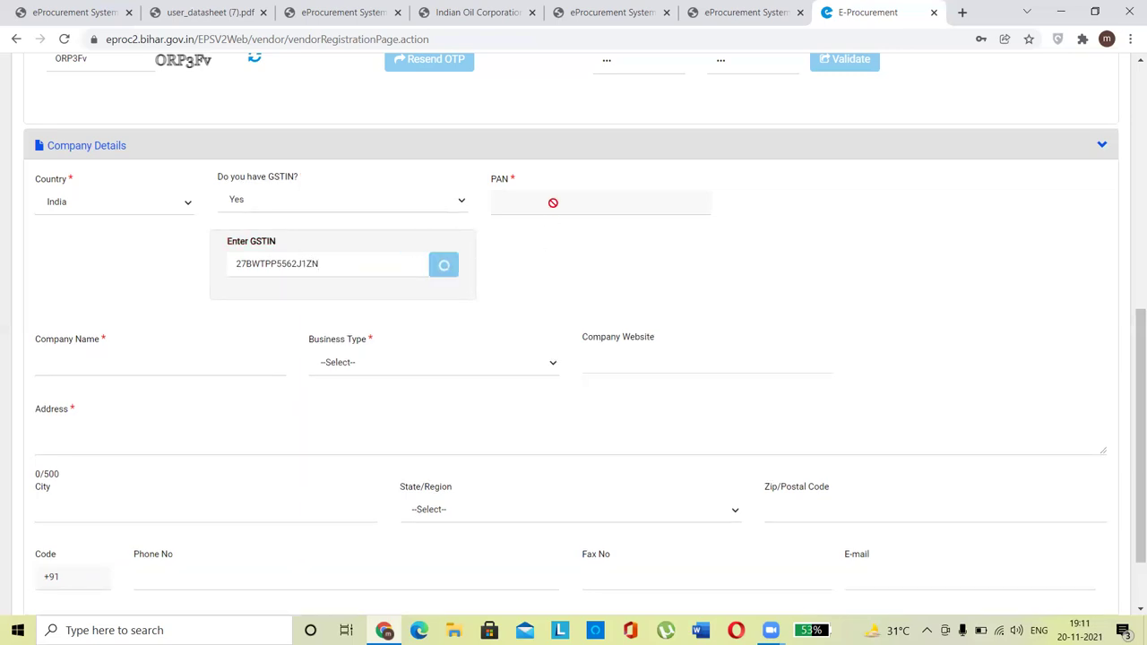
click(714, 203)
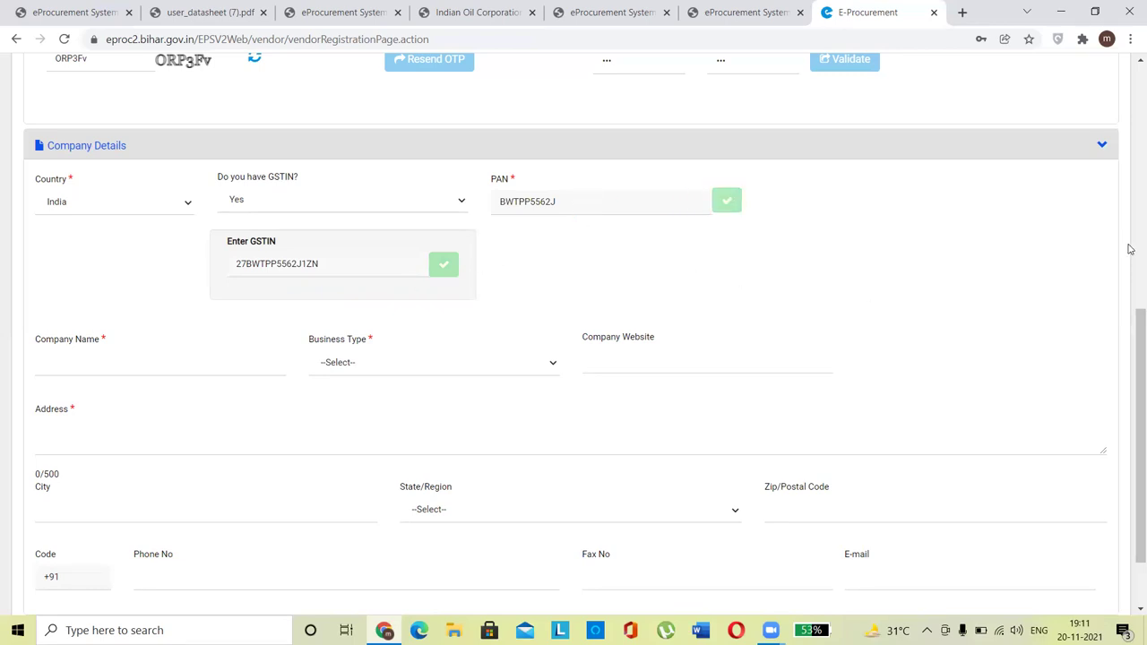
drag(1129, 371, 1131, 396)
Step: Enter company name 'Bhagat Techno', choose Sole Proprietorship as business type, then open a new tab
click(177, 326)
text(Bhagat)
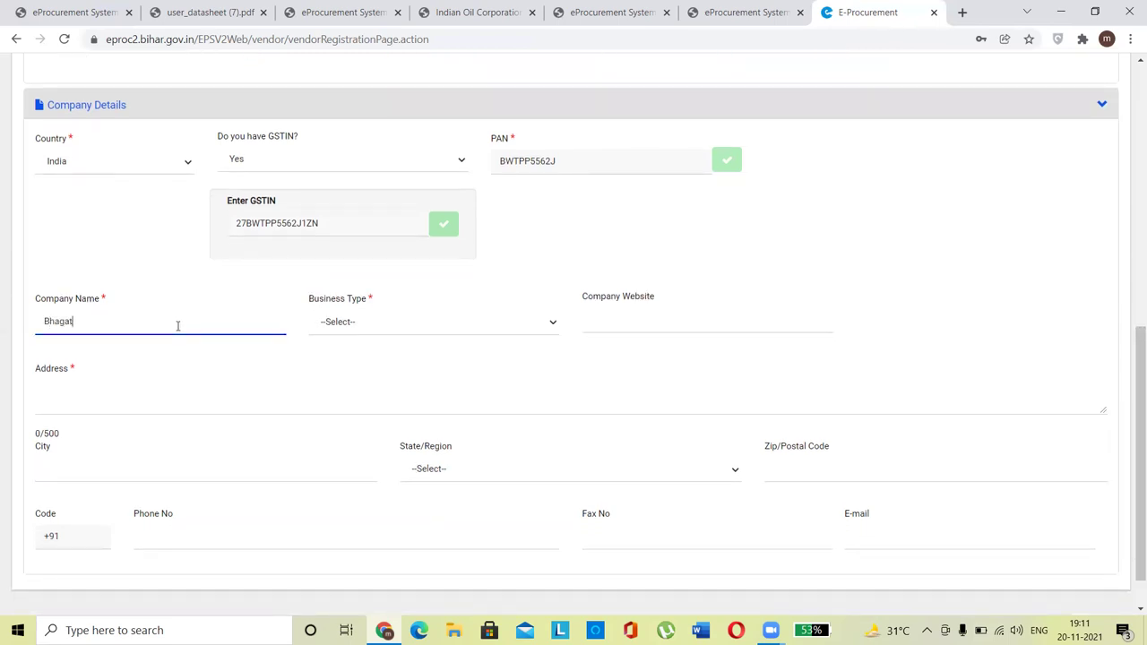
text( Techno)
click(336, 327)
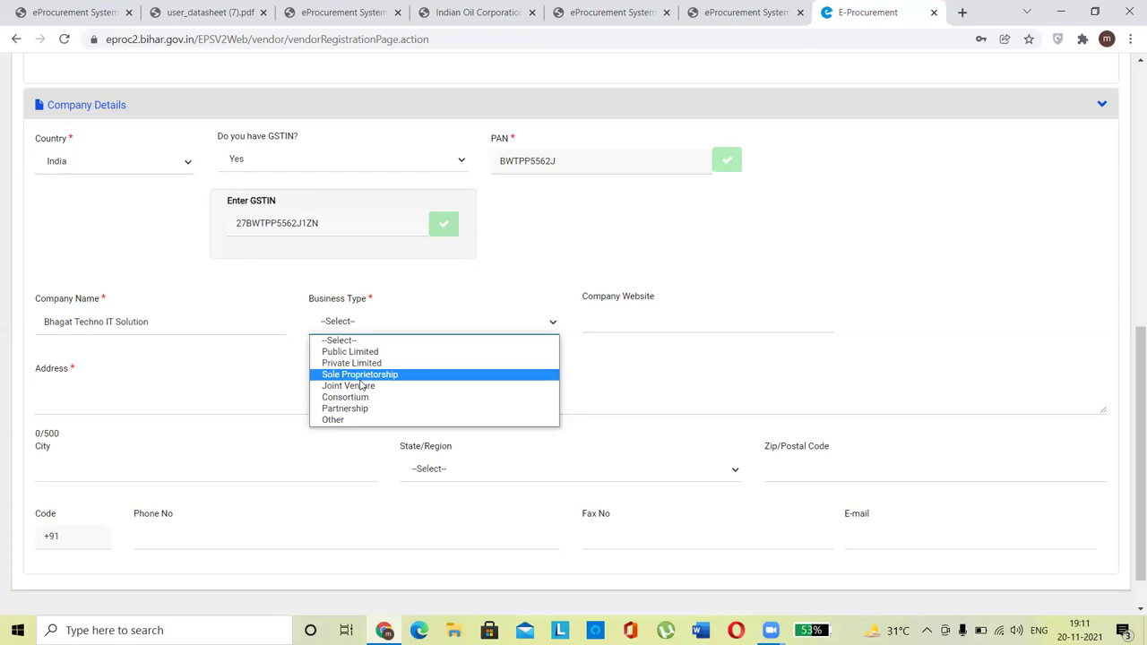
click(360, 376)
click(348, 326)
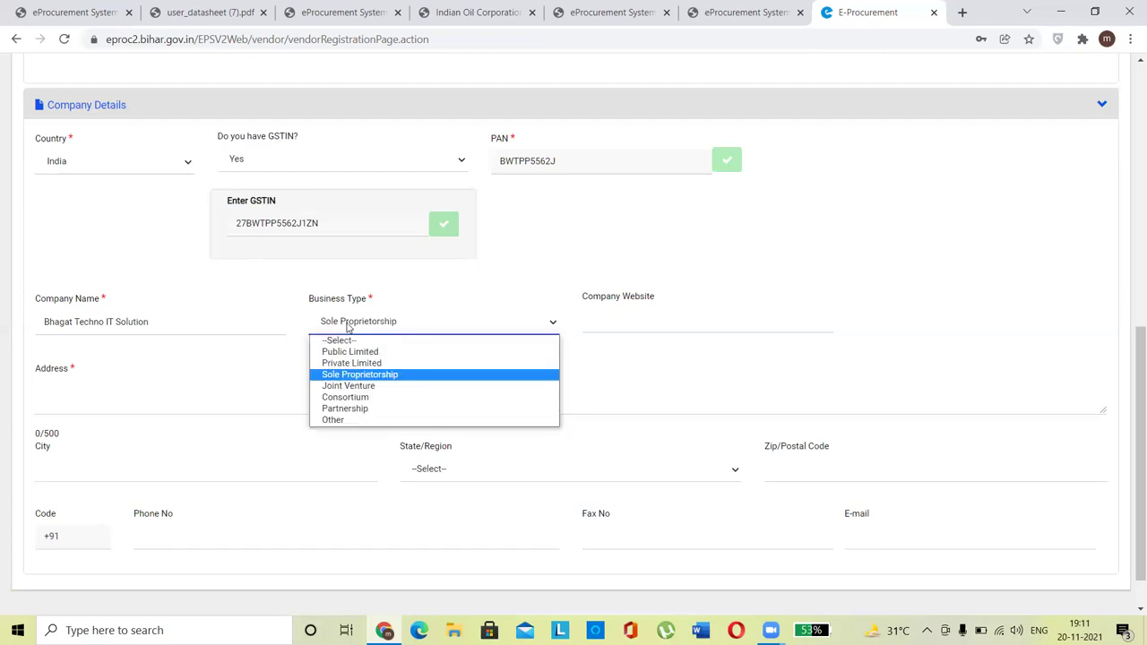
click(355, 376)
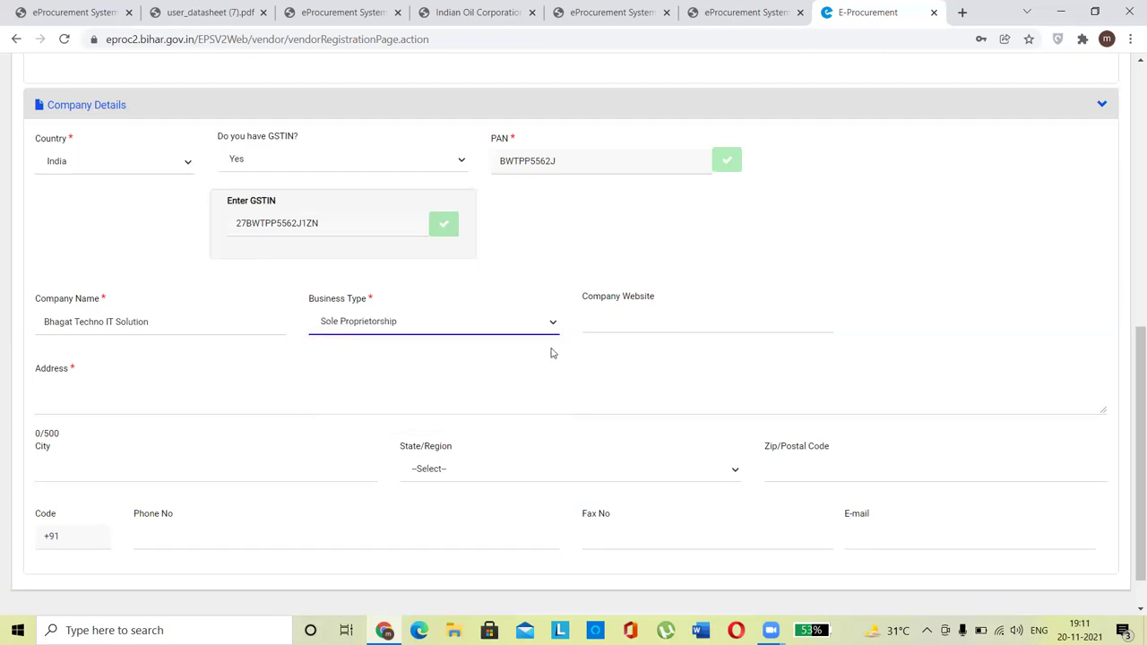
click(614, 326)
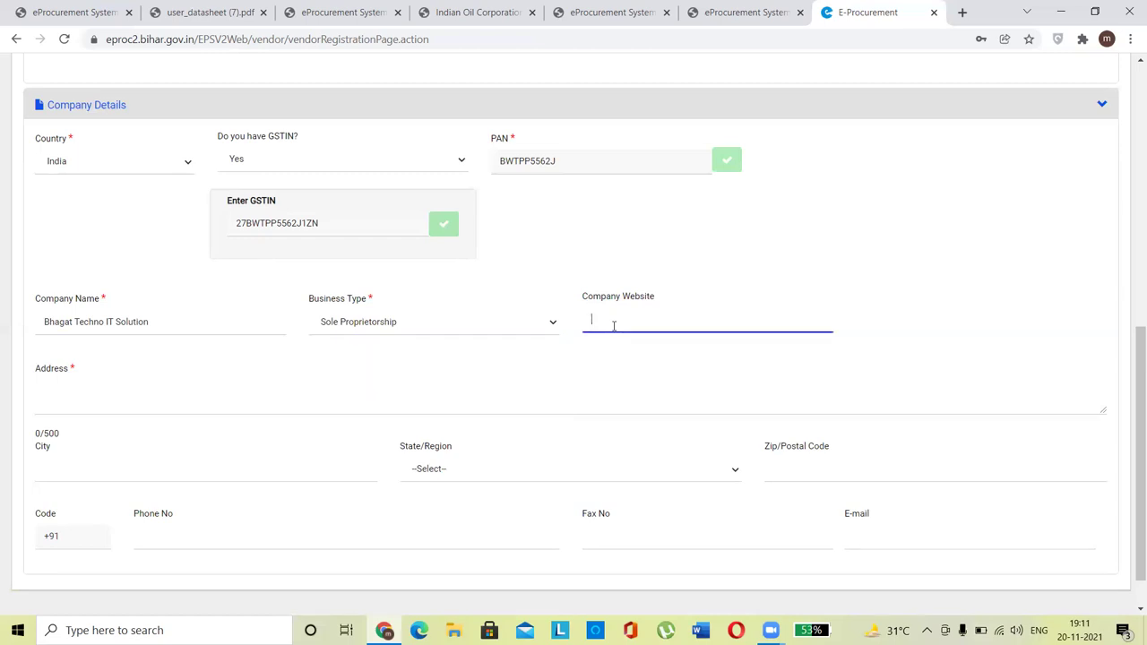
click(962, 12)
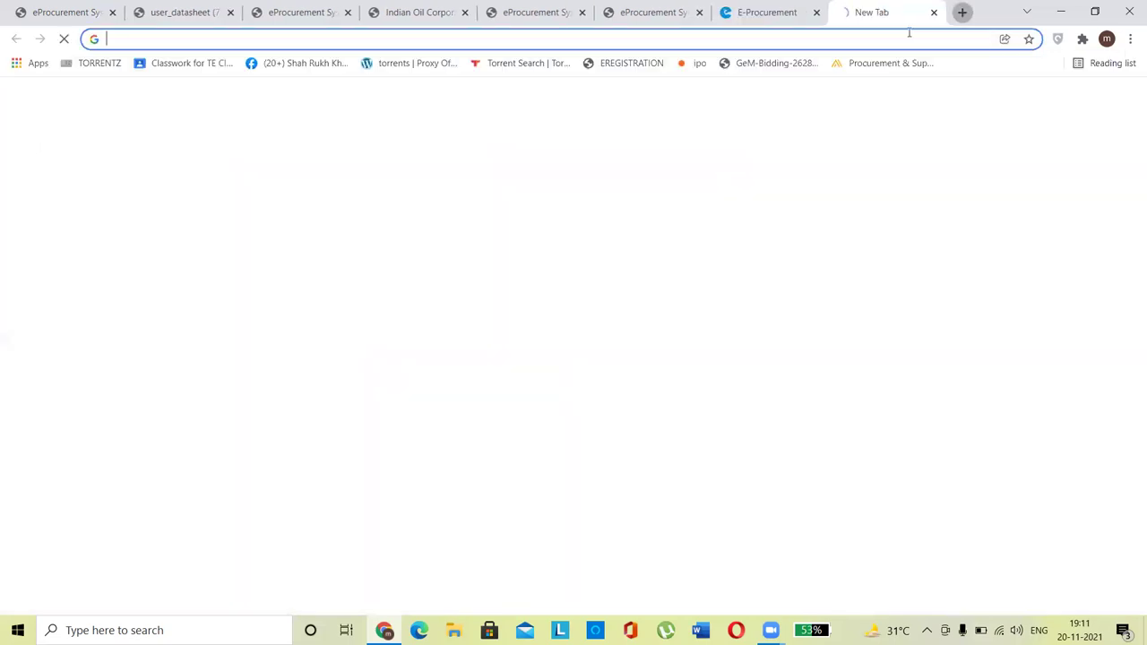
Step: Load tendersolution.co.in in the new tab and select its address to copy
click(840, 38)
text(tender)
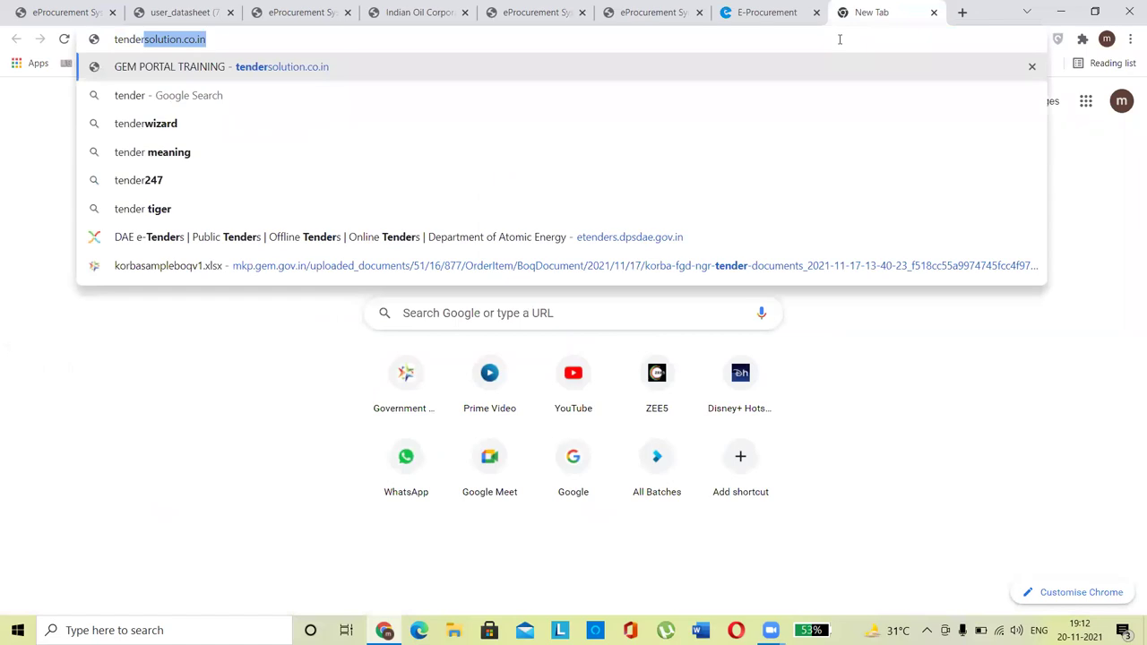
key(Return)
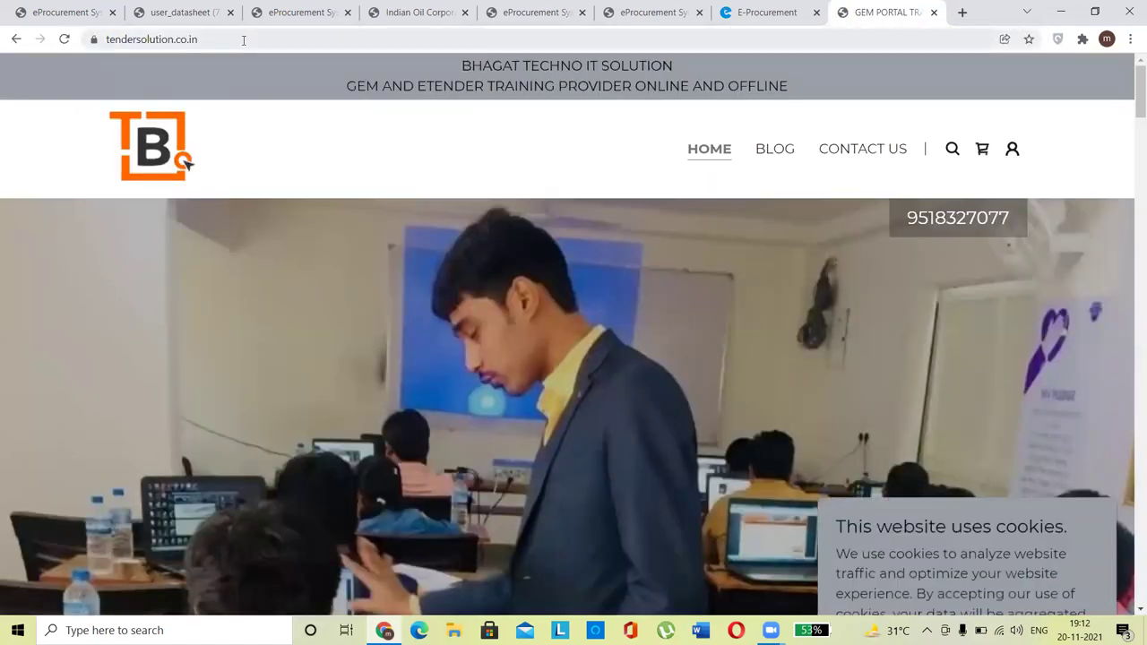
click(243, 40)
key(ctrl+c)
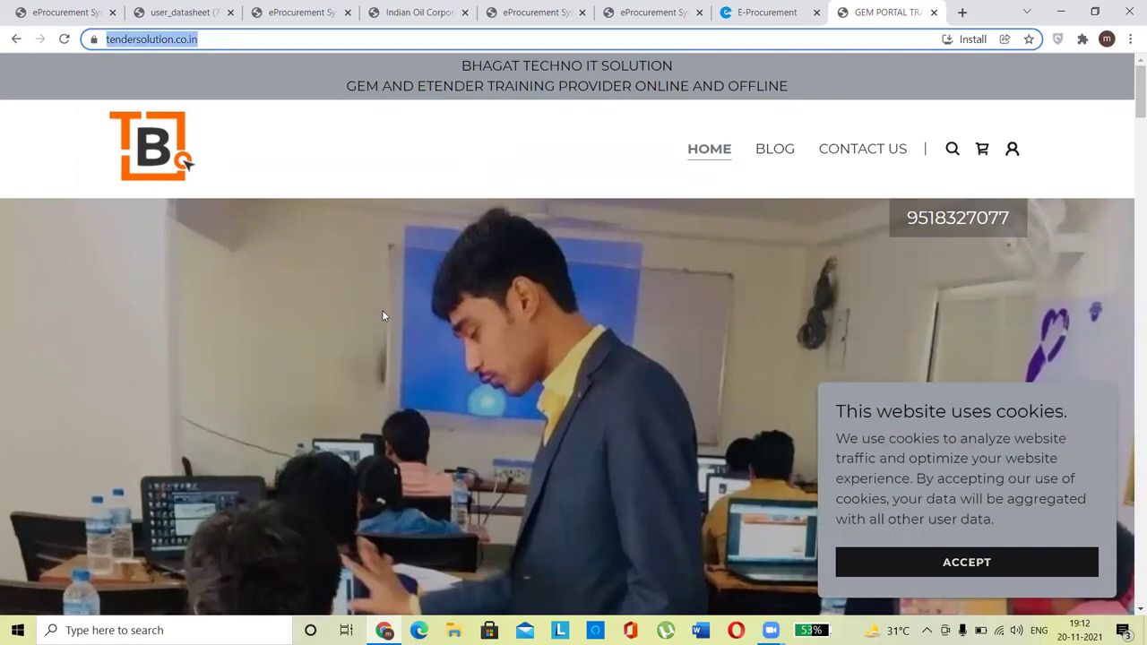
Step: Paste the tendersolution.co.in address into the Company Website field
click(761, 13)
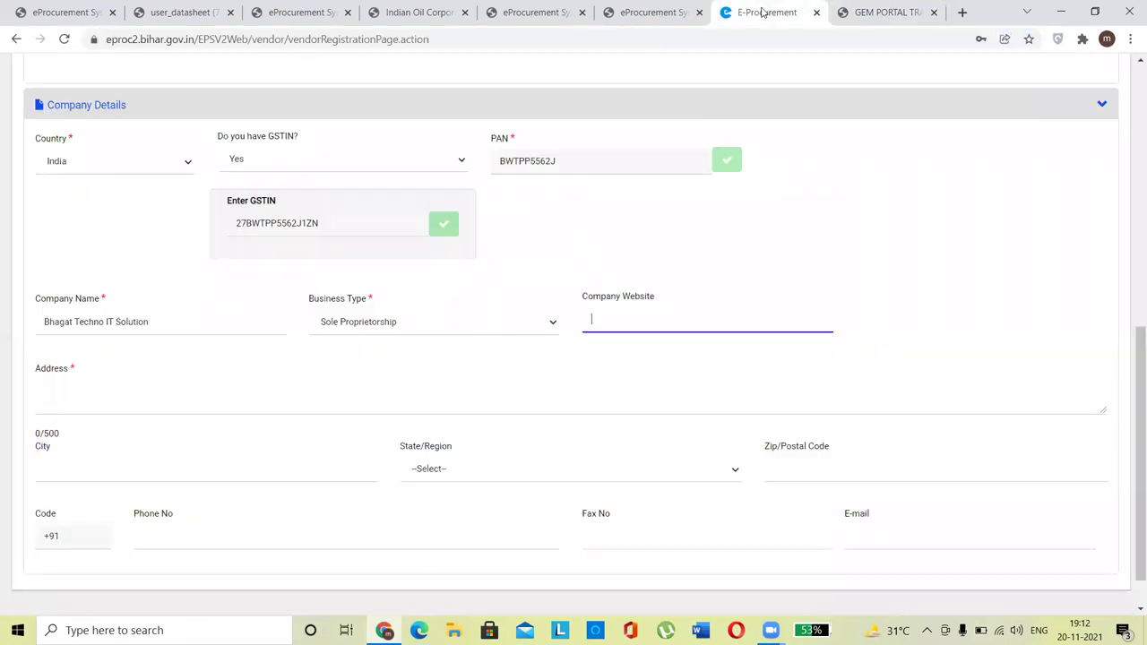
key(ctrl+v)
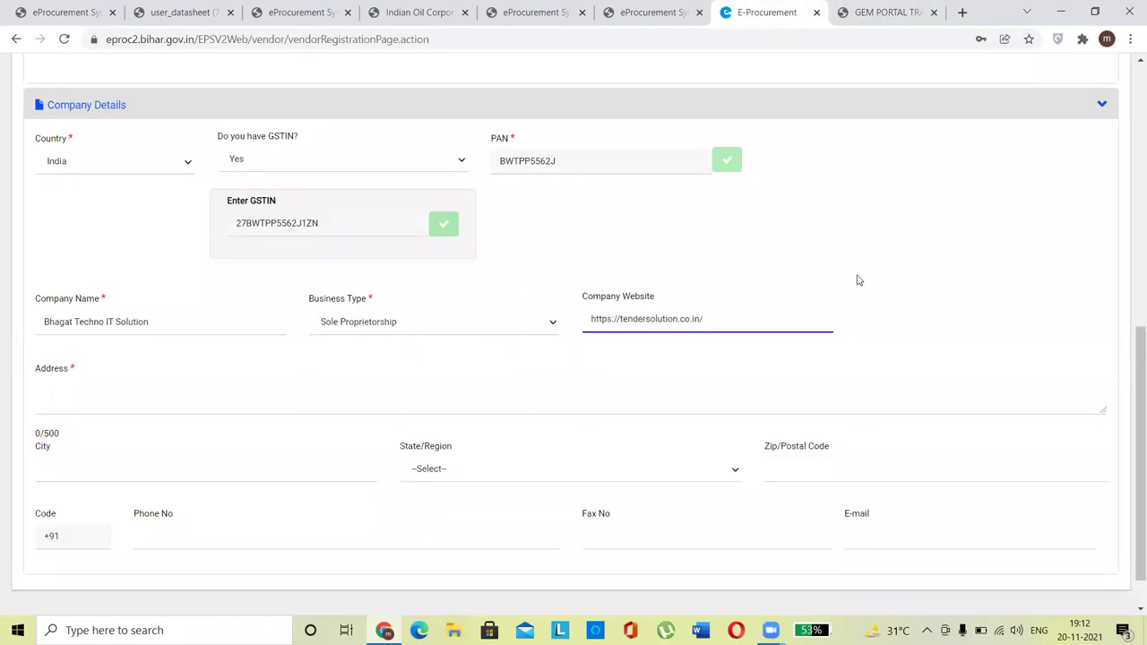
click(856, 282)
drag(1129, 338, 1129, 368)
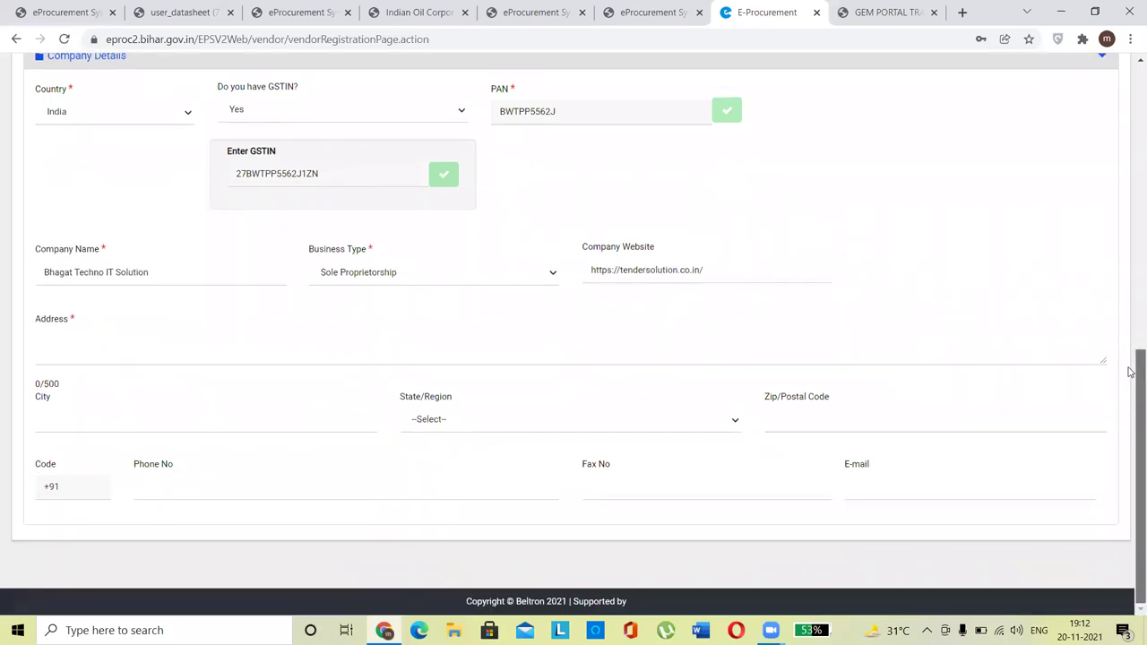
Step: Enter the company's street address and the city Pune
click(337, 357)
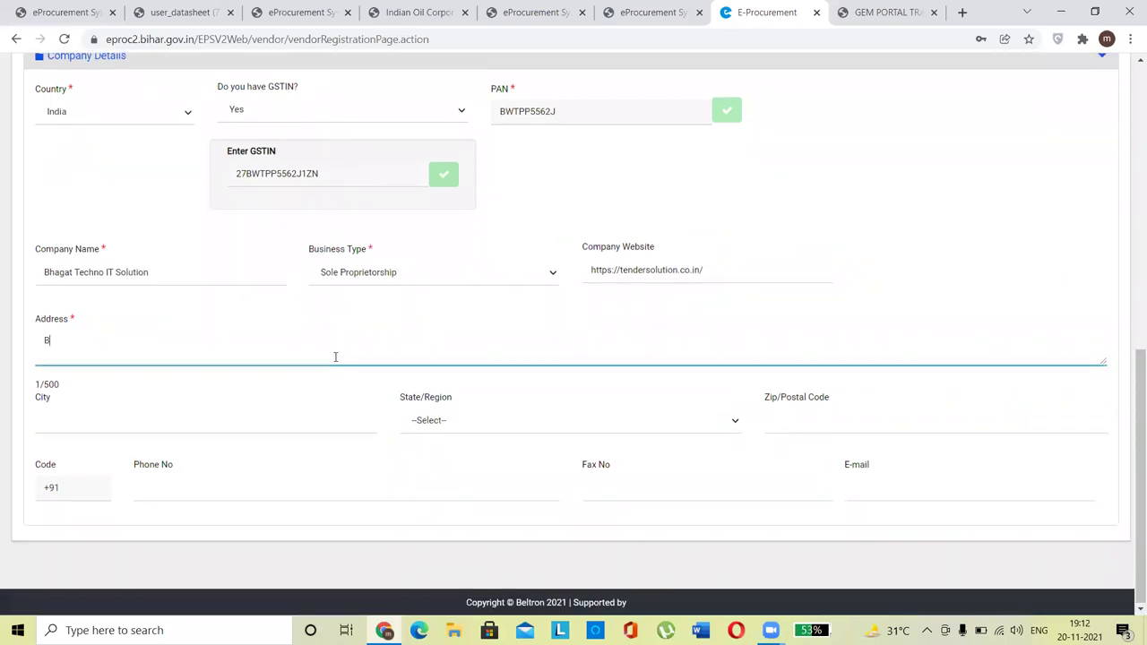
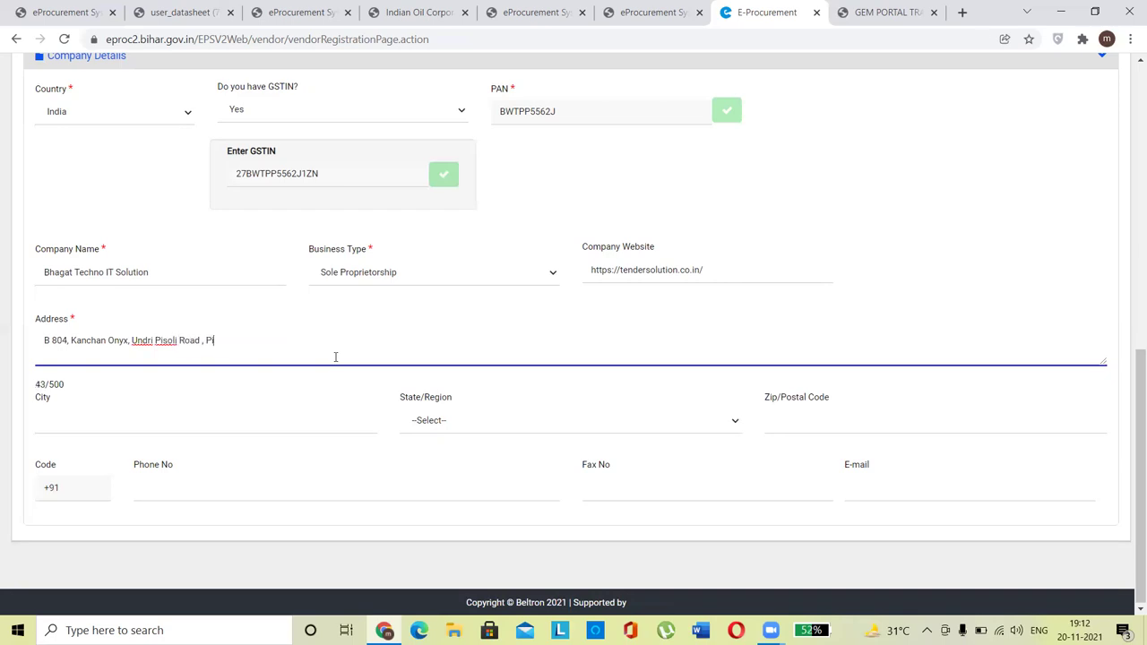
click(188, 416)
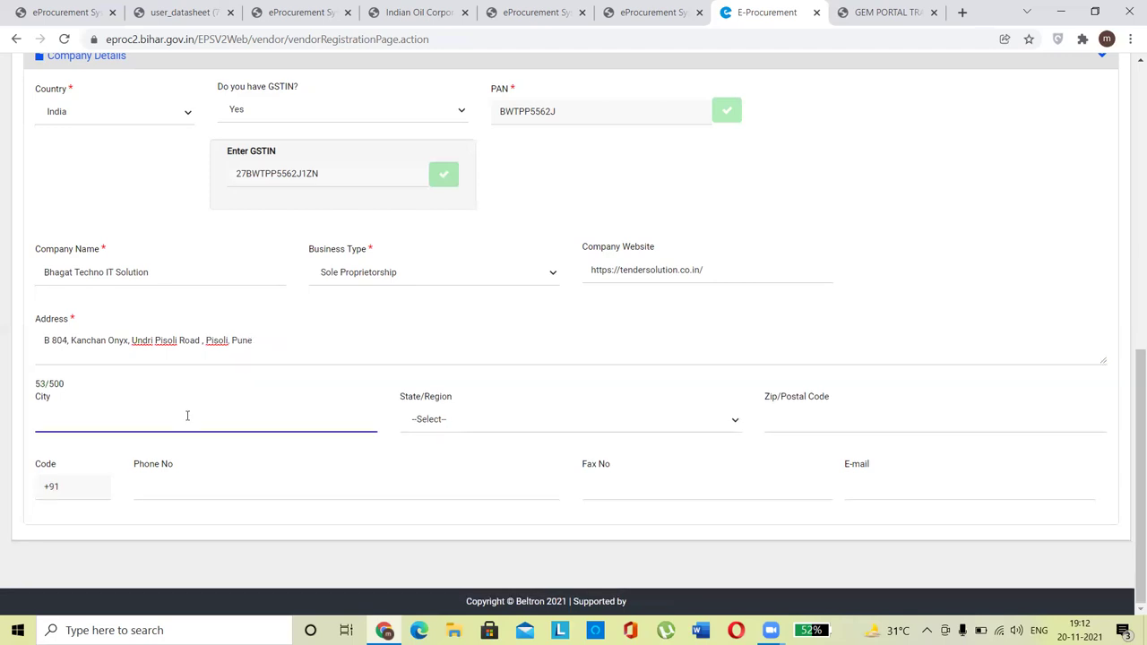
text(Pune)
key(Caps_Lock)
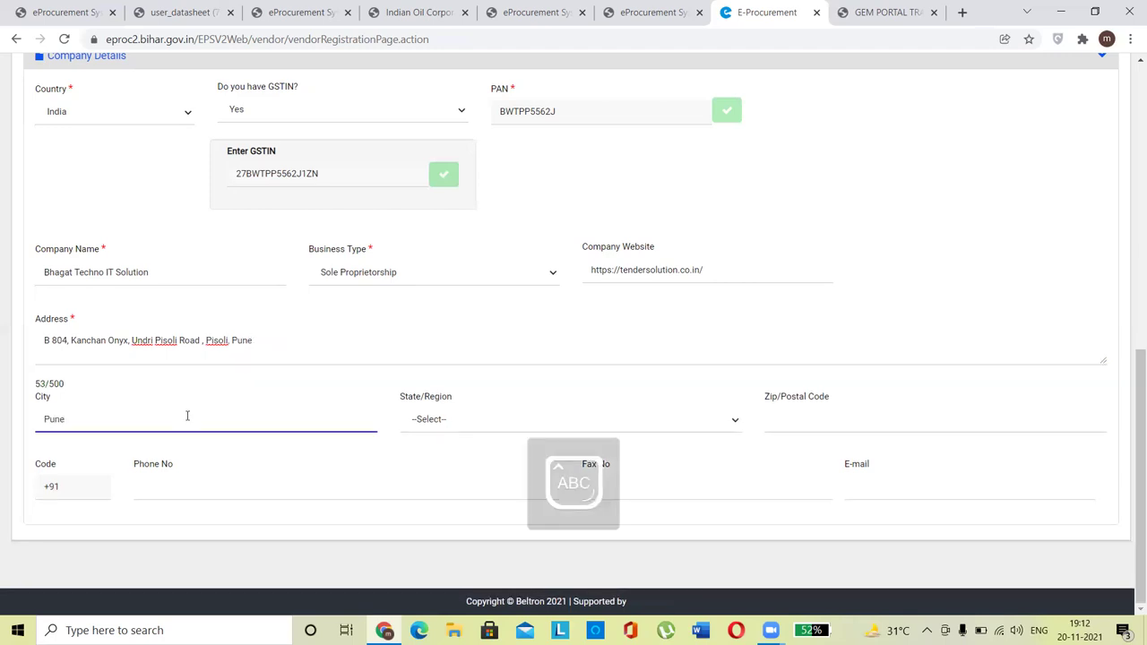
Step: Choose Maharashtra as the state and fill in the postal code and company phone number
click(436, 419)
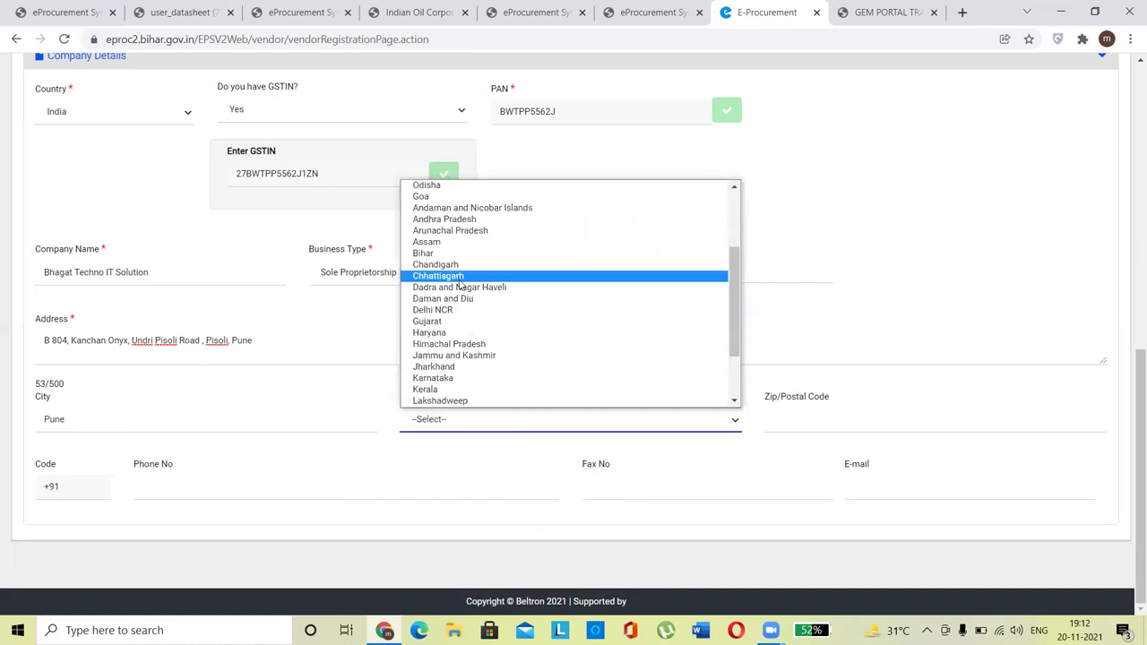
key(m)
key(m)
key(Return)
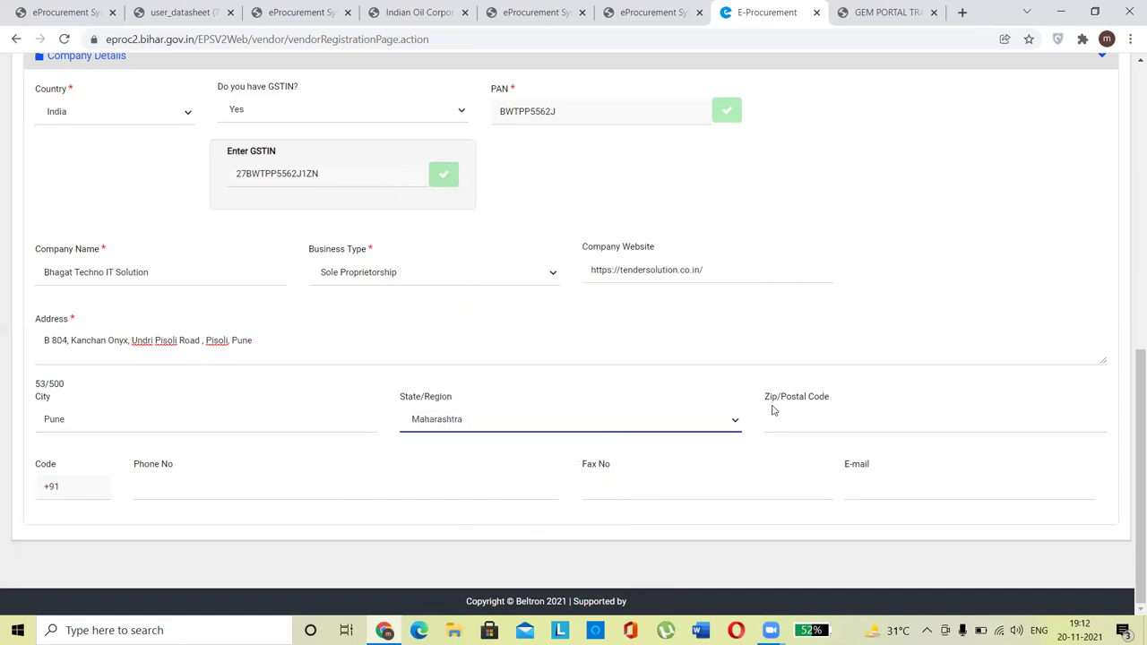
click(781, 410)
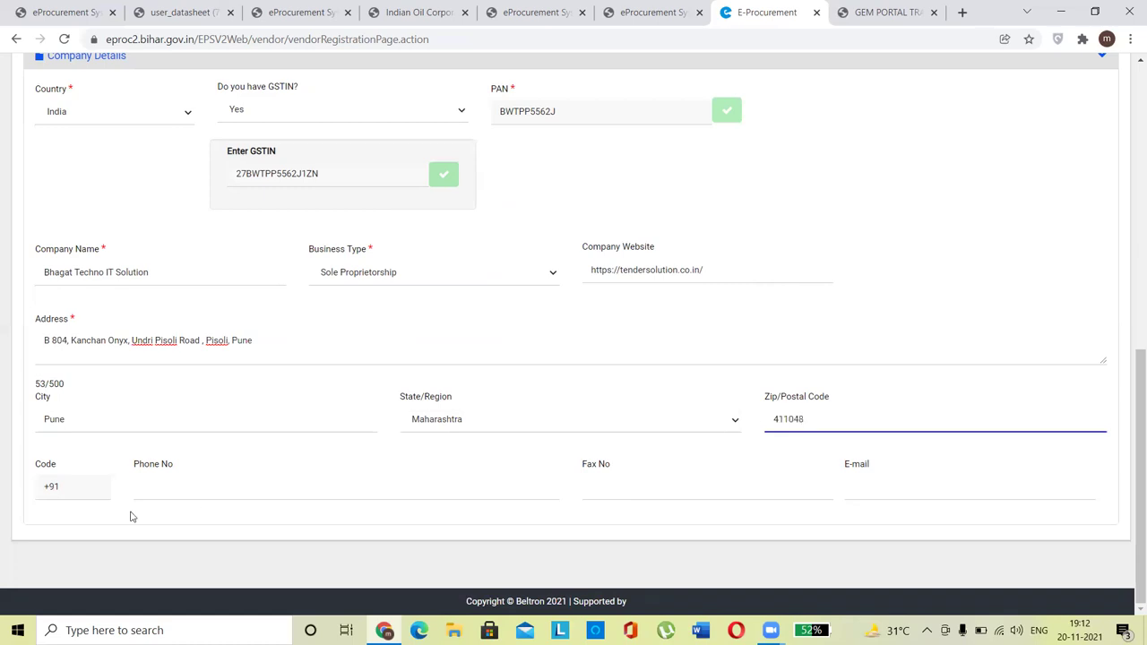
click(161, 488)
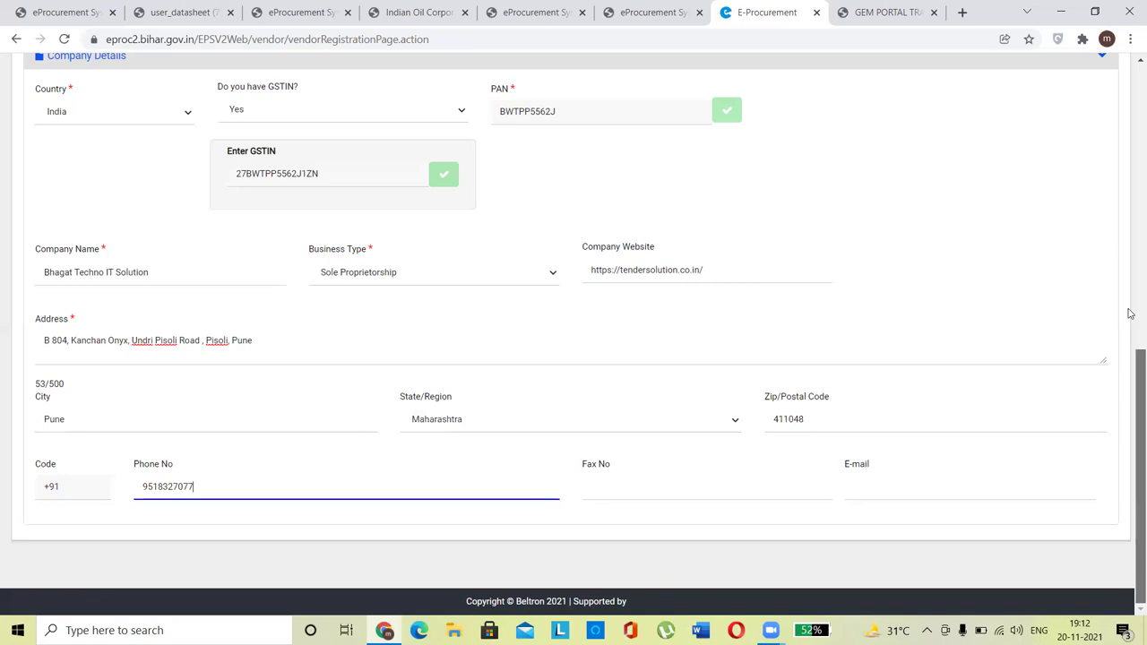
Step: Save the General registration details and dismiss the success message
scroll(1128, 314, up, 8)
scroll(1129, 94, down, 2)
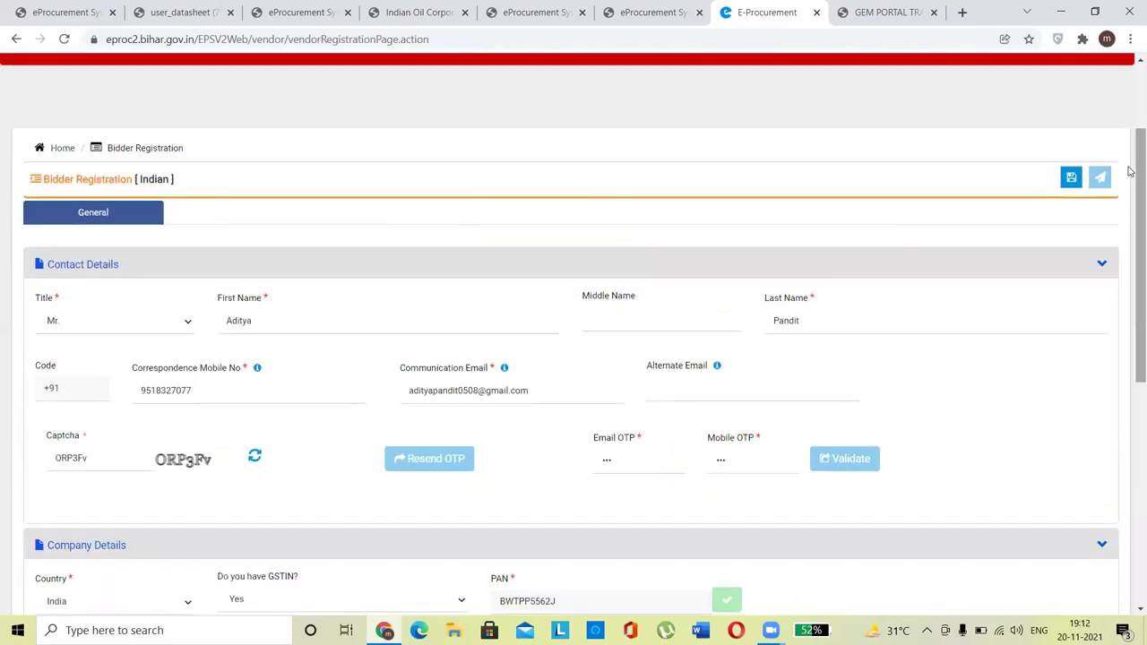
click(1073, 179)
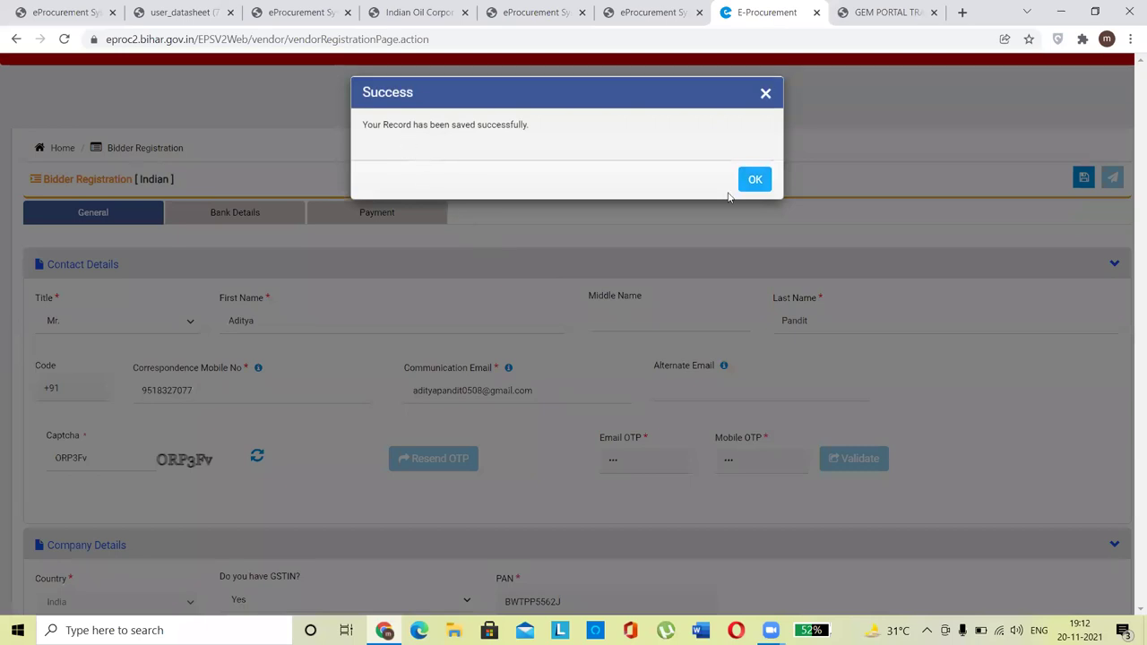
click(755, 180)
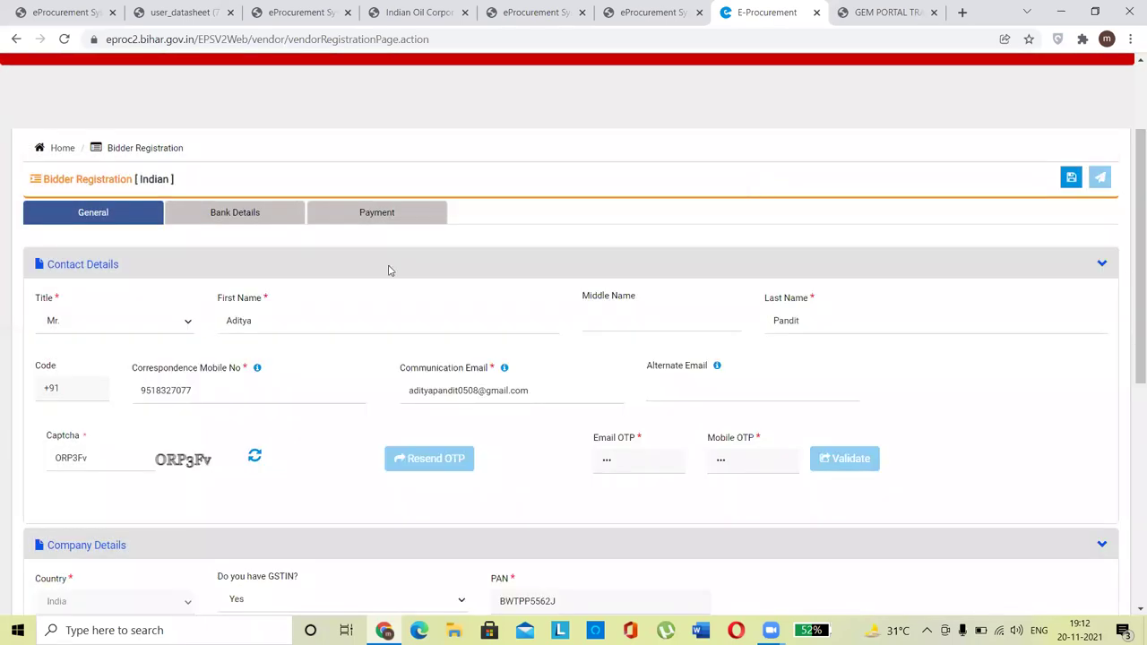
Step: Go to Bank Details, decline Chrome's password prompt, and start a new bank entry
click(253, 217)
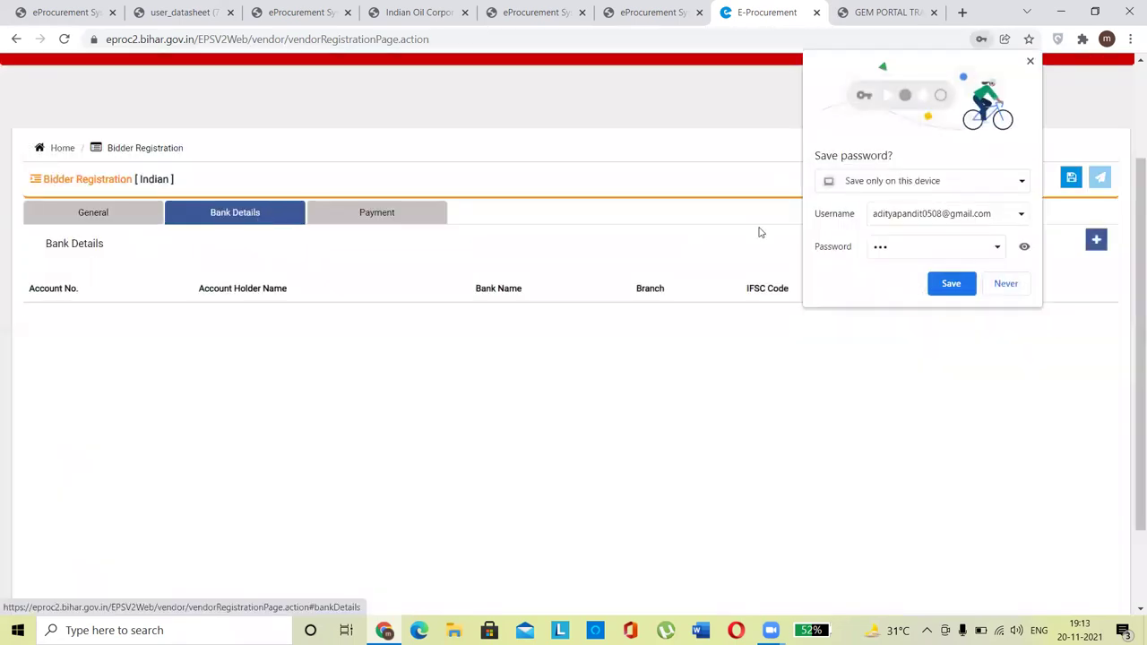
click(1007, 286)
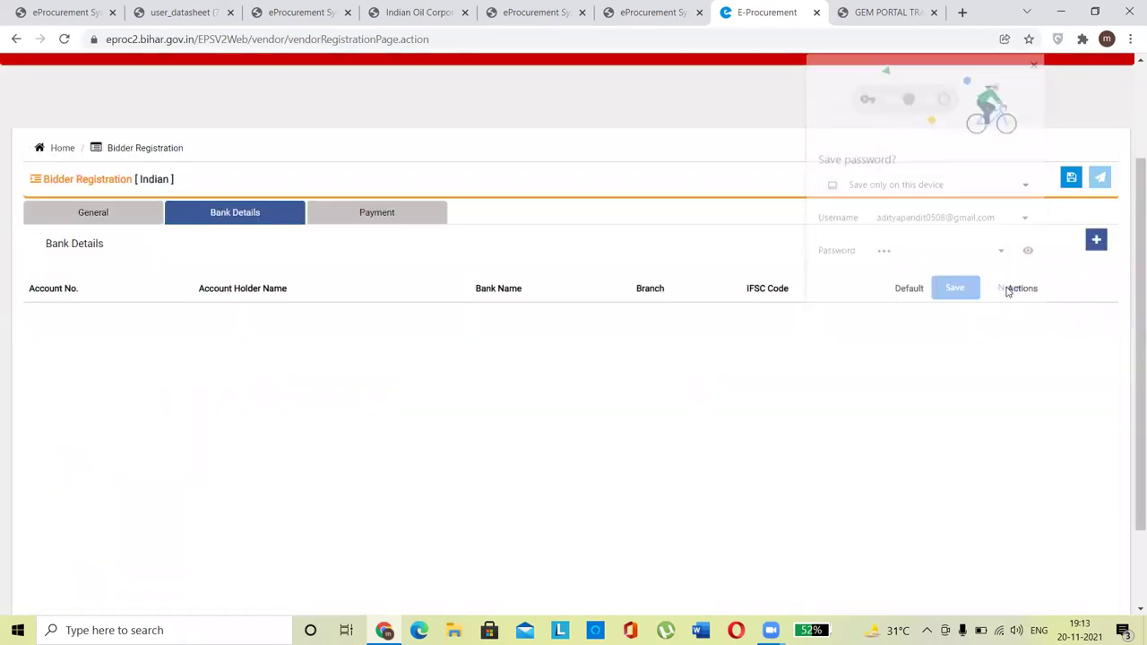
click(1096, 239)
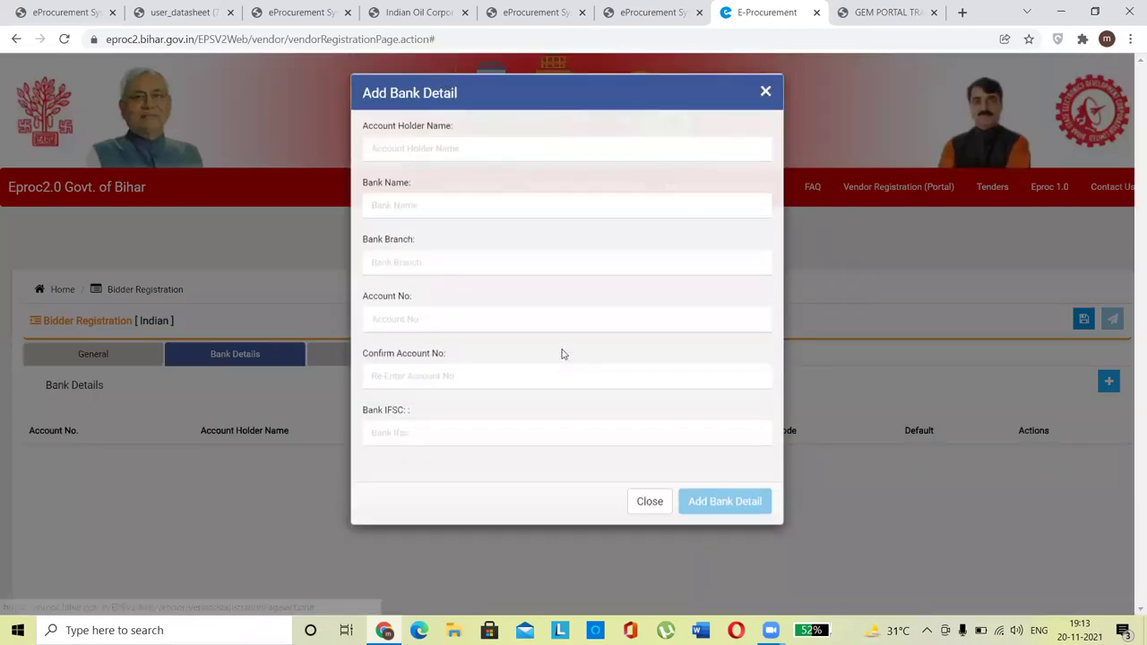
Step: Enter the account holder's name, bank HDFC and branch Viman Nagar
click(432, 153)
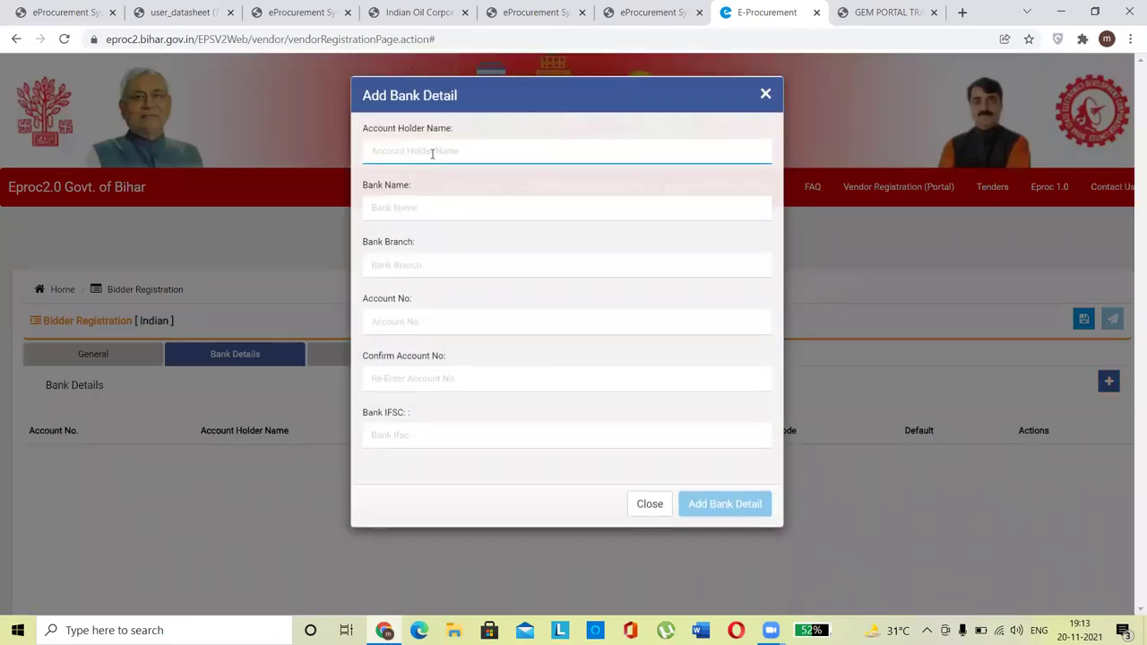
key(Caps_Lock)
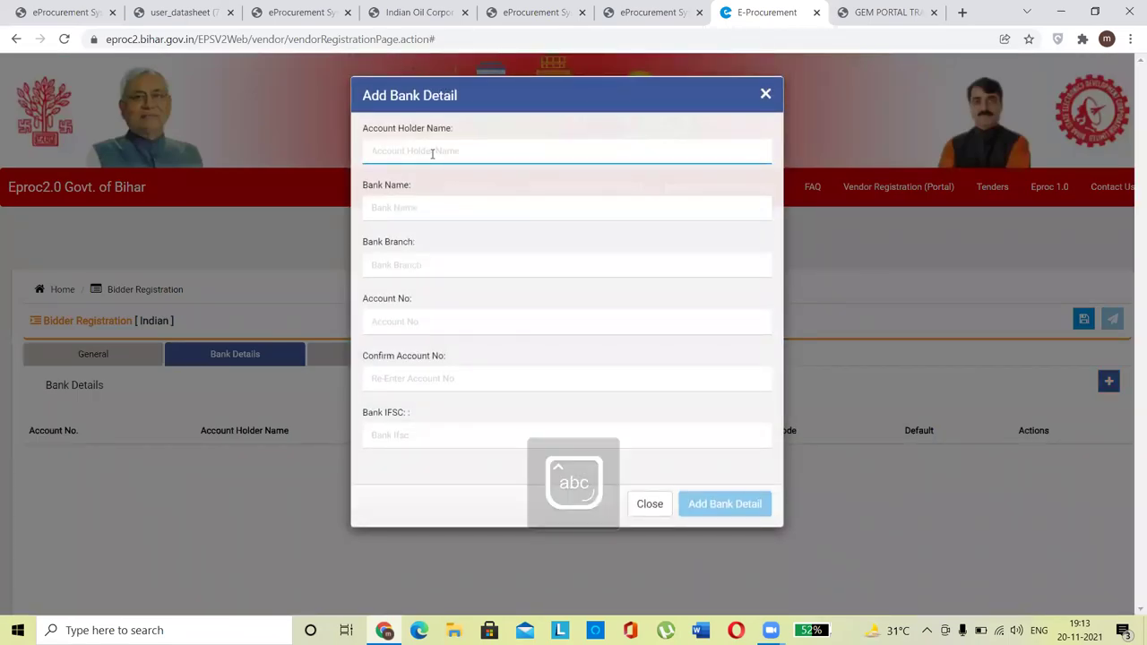
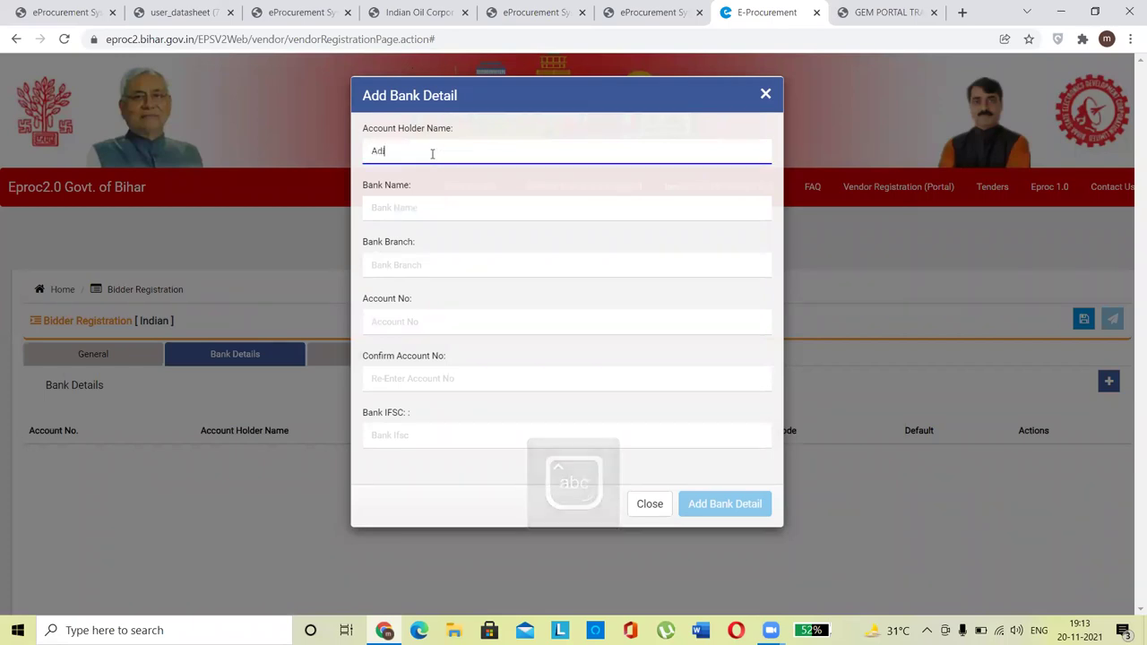
key(Tab)
text(HADFC)
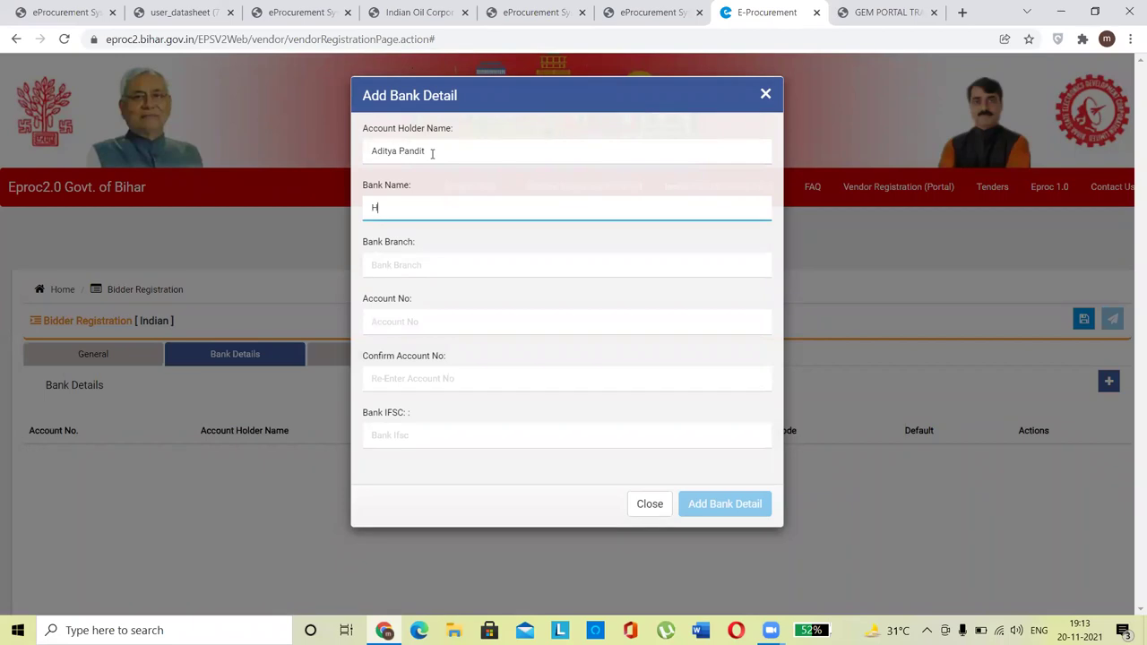
key(BackSpace)
key(BackSpace)
text(DFC)
click(431, 263)
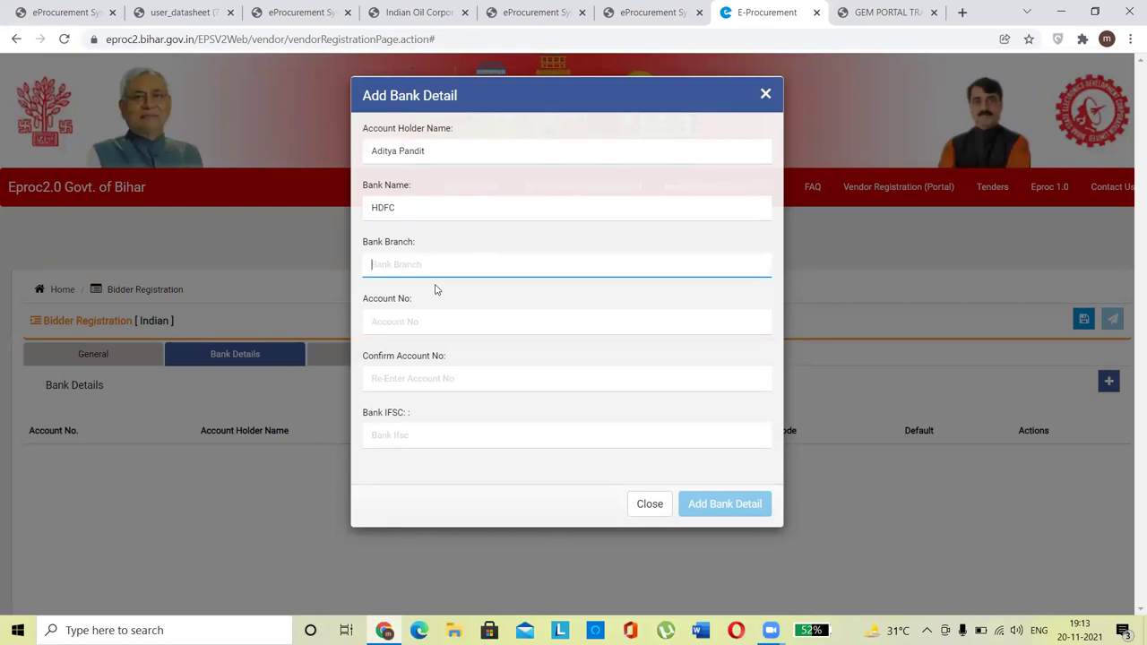
text(Viman Nagar)
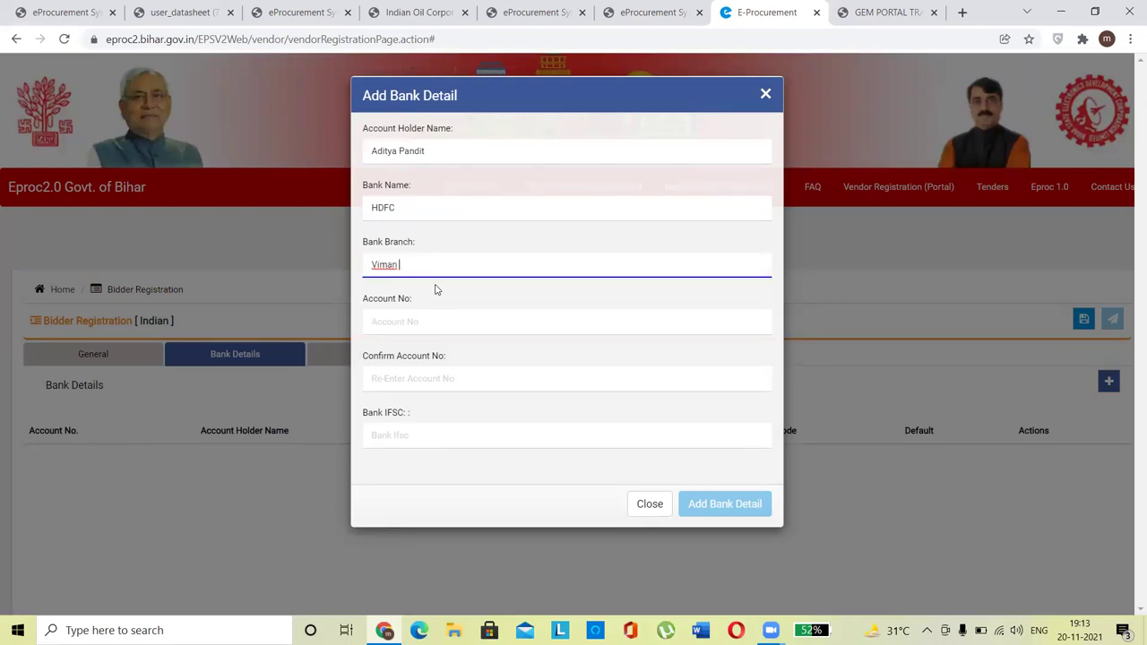
Step: Enter the account number twice and IFSC code HDFC0000882
key(Tab)
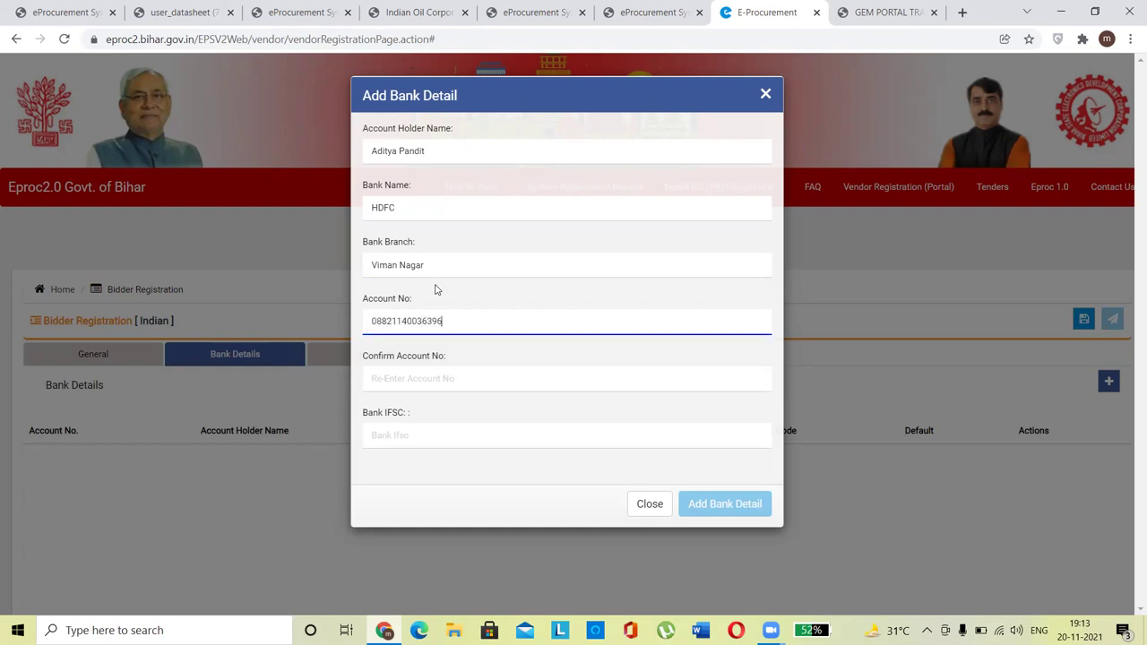
key(Tab)
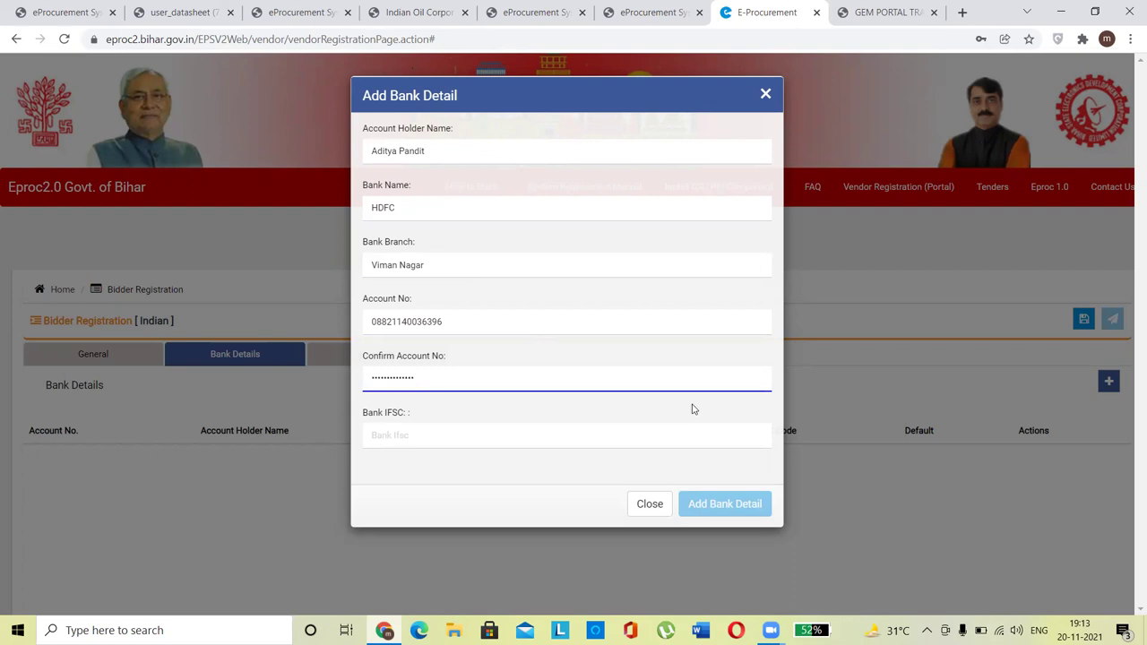
click(454, 435)
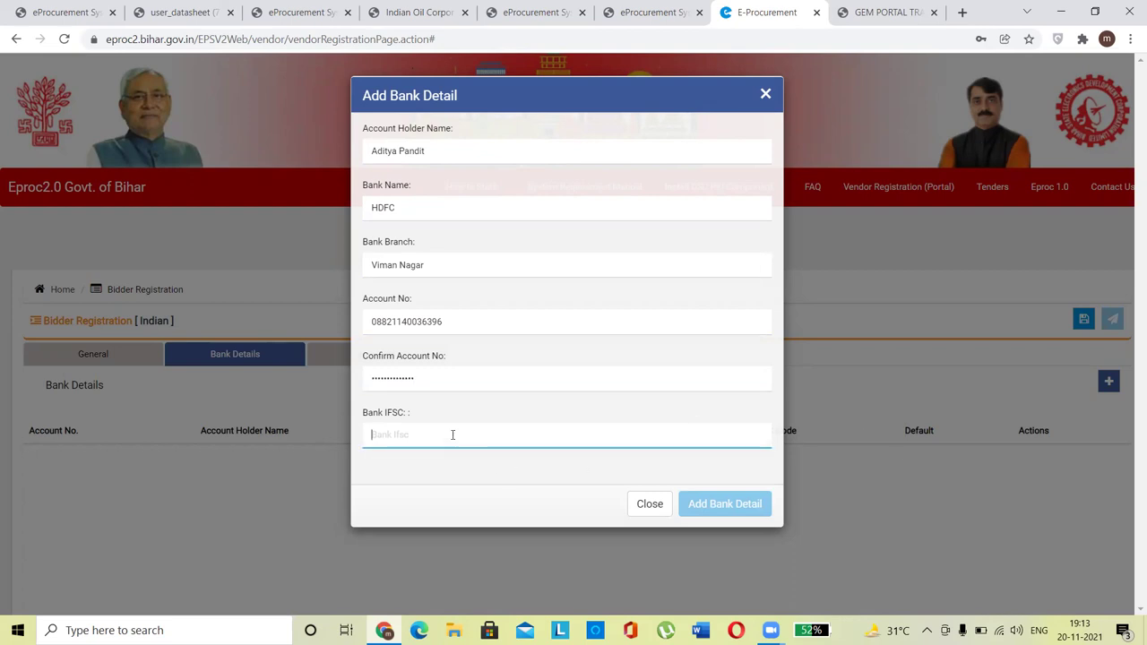
text(HDFC00)
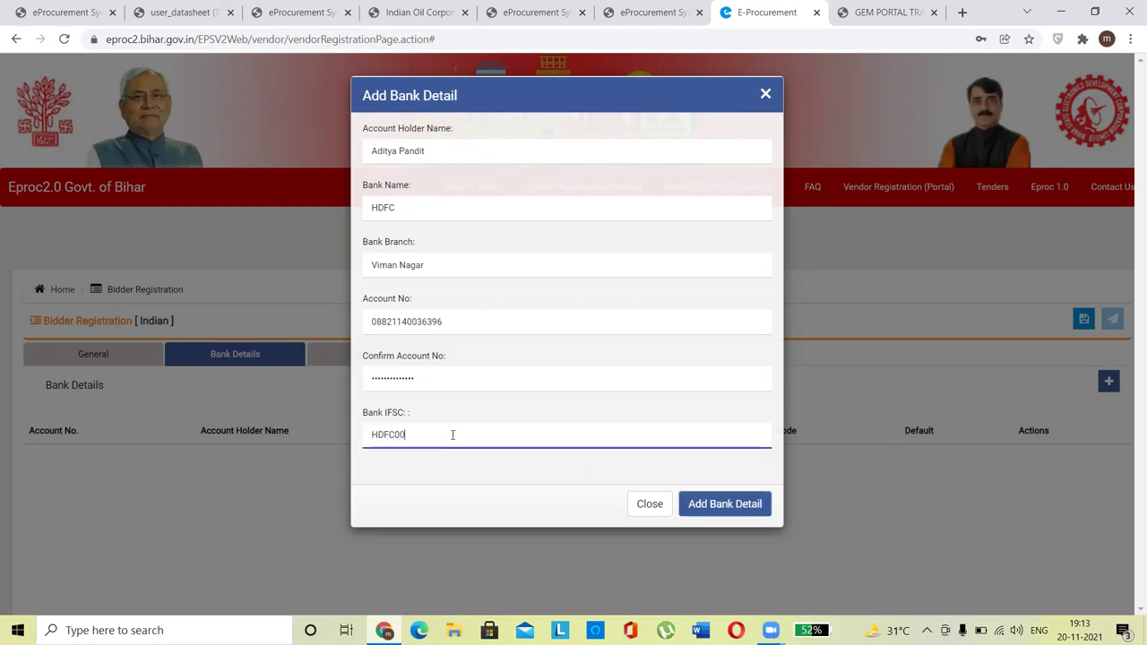
text(00882)
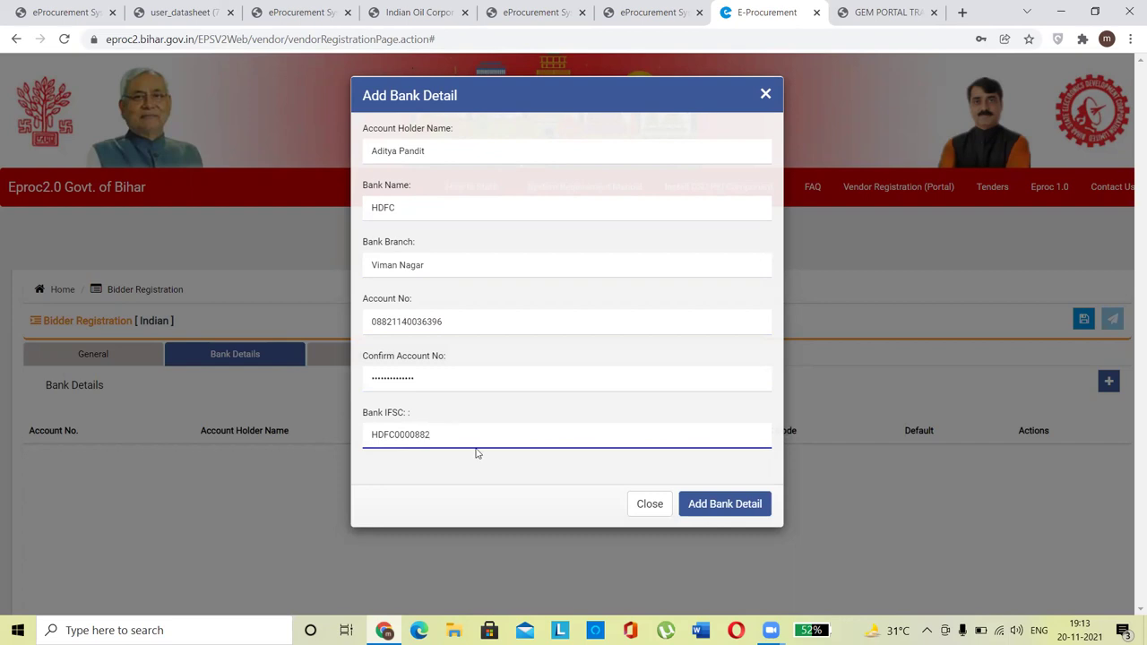
Step: Save the bank account, dismiss the password and success prompts, and show the Payment section
click(738, 506)
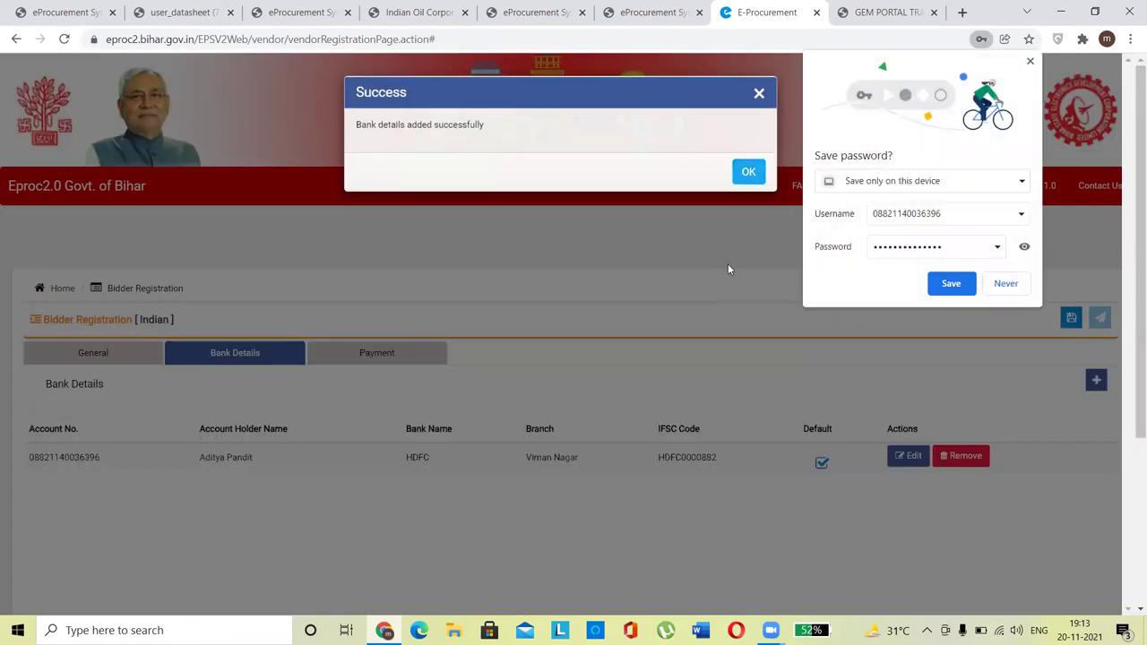
click(1009, 285)
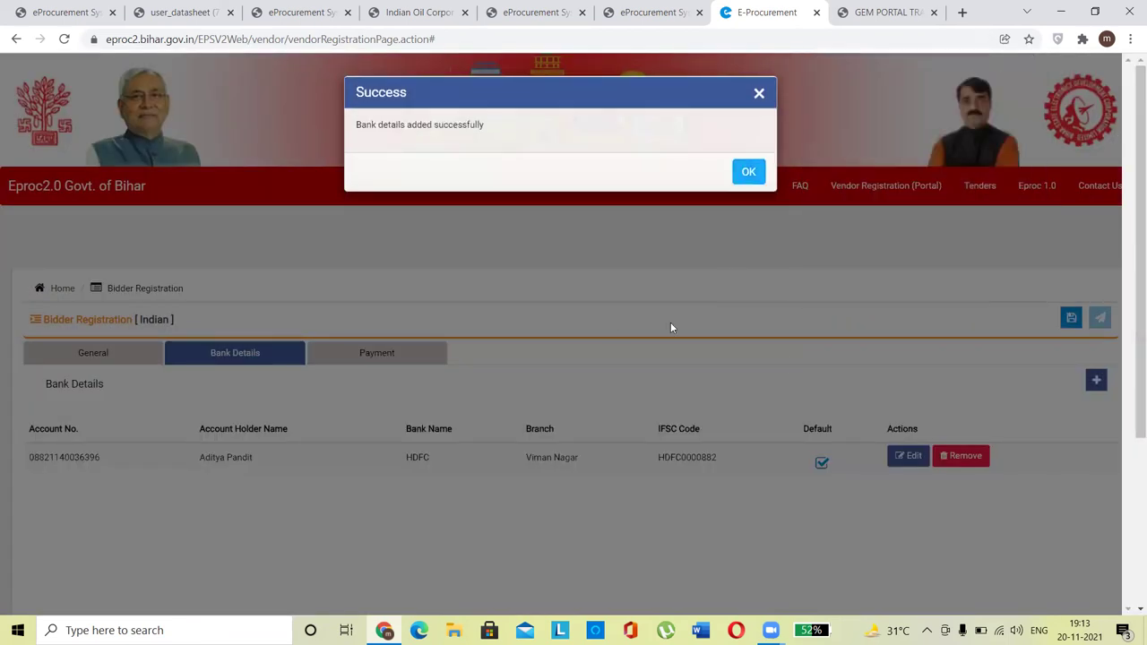
click(749, 172)
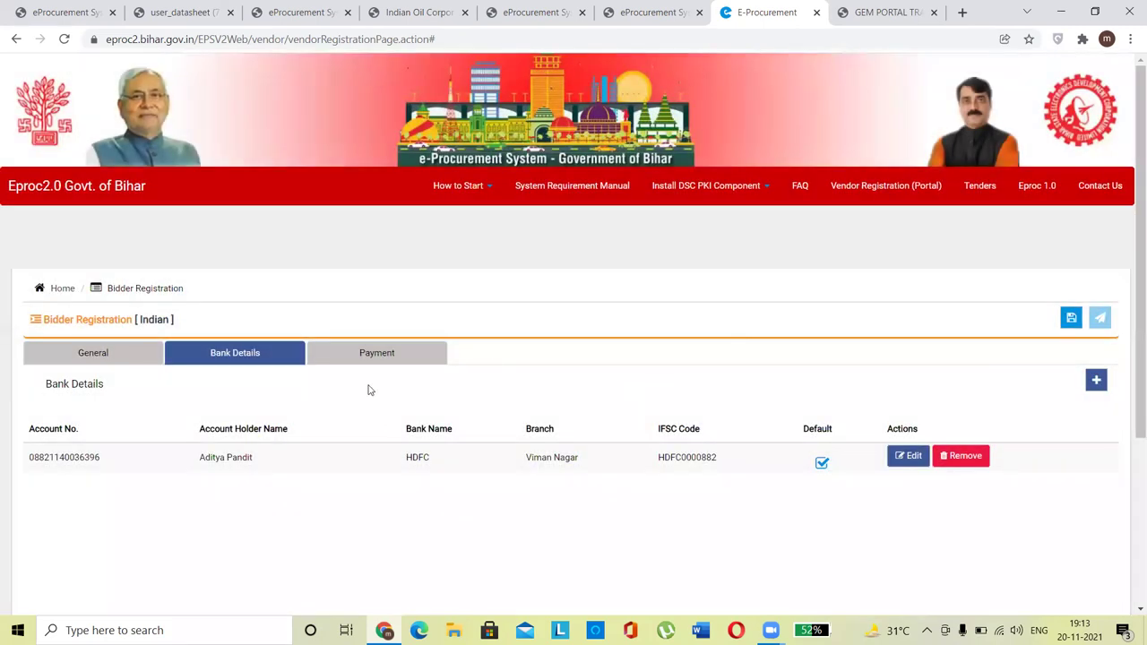
click(377, 355)
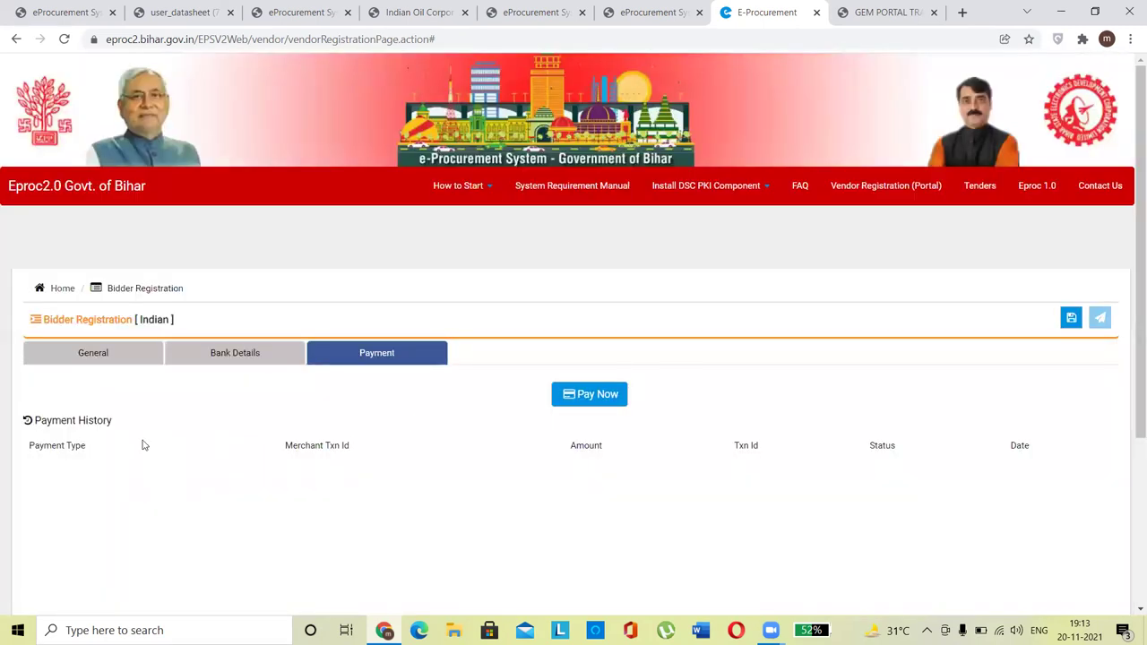
Step: Start the registration-fee payment and review the ₹1180.00 payable on the ATOM page
click(599, 396)
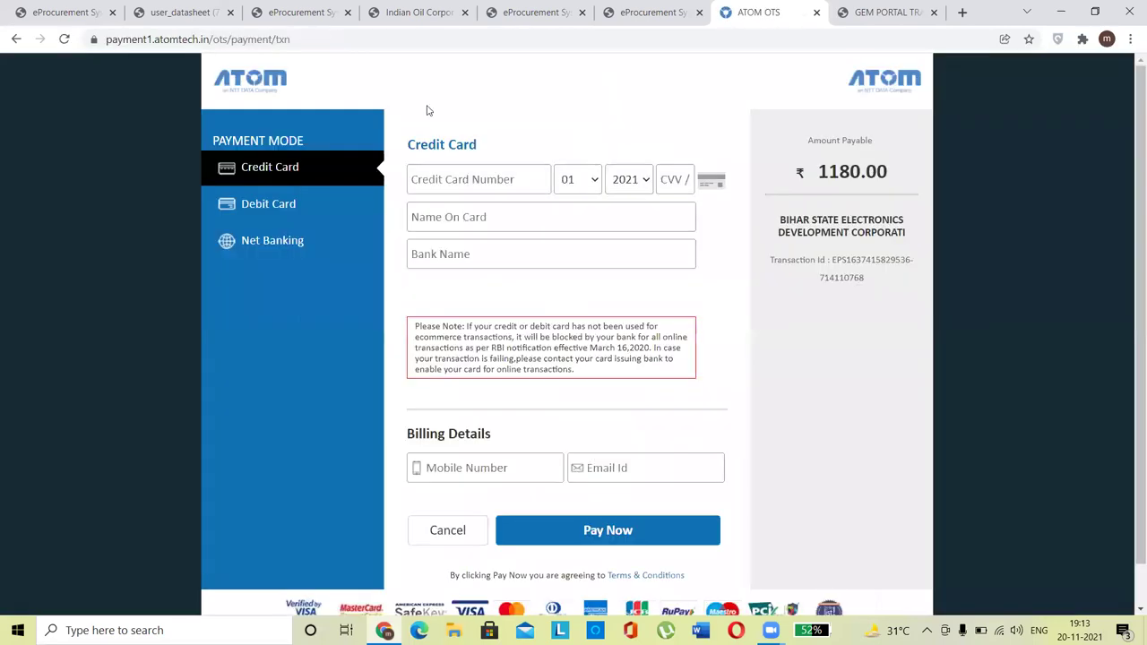
drag(876, 177, 805, 173)
drag(1129, 194, 1129, 131)
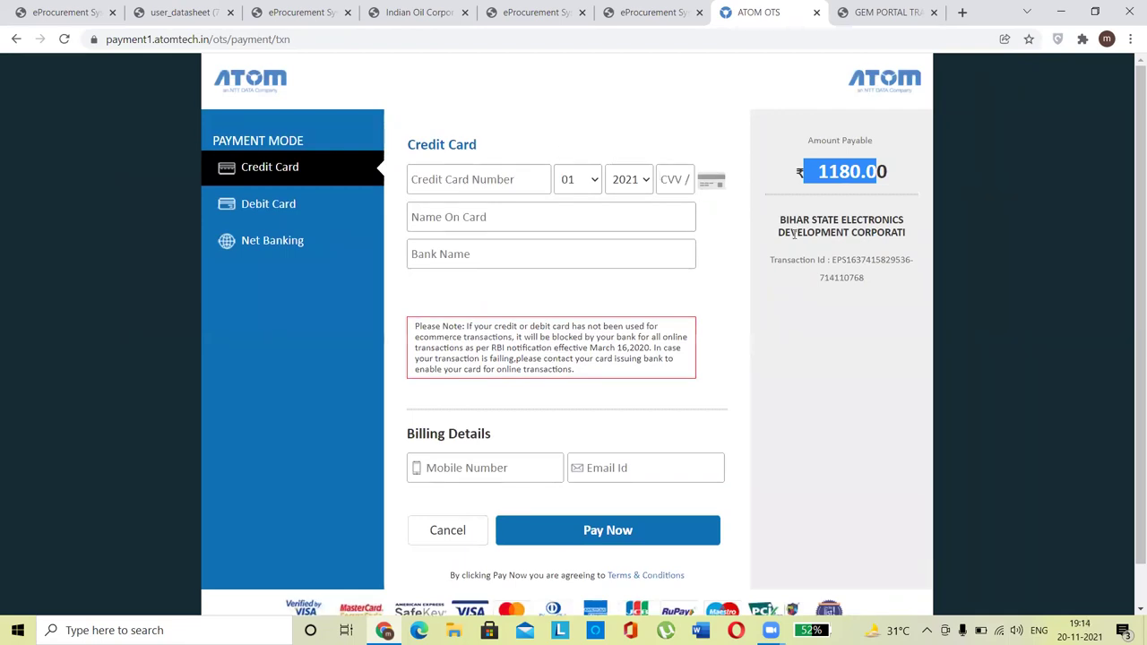
click(568, 121)
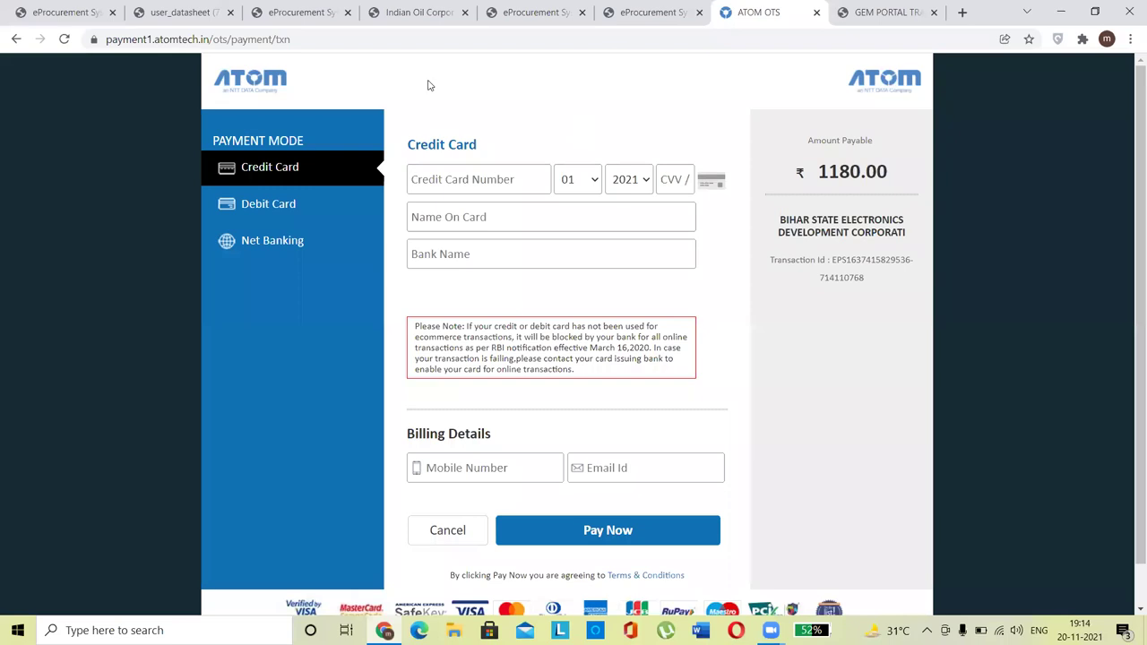
Step: Glance at the PMGSY enrollment and Tenders Maharashtra tabs, then return to the ATOM payment page
click(646, 13)
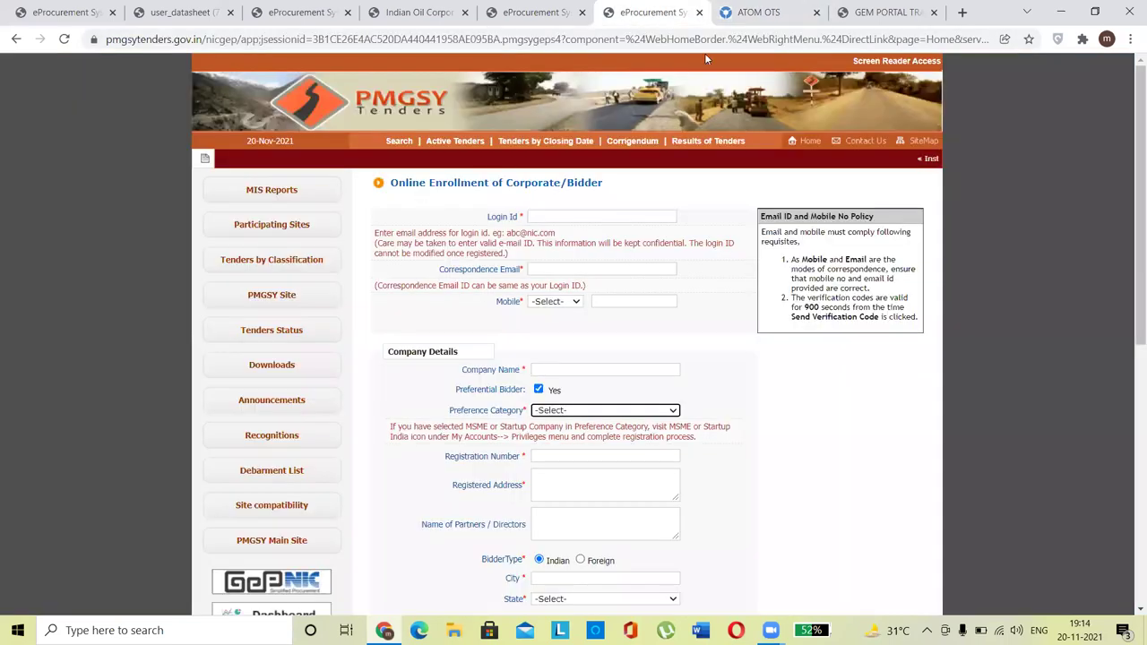
click(758, 13)
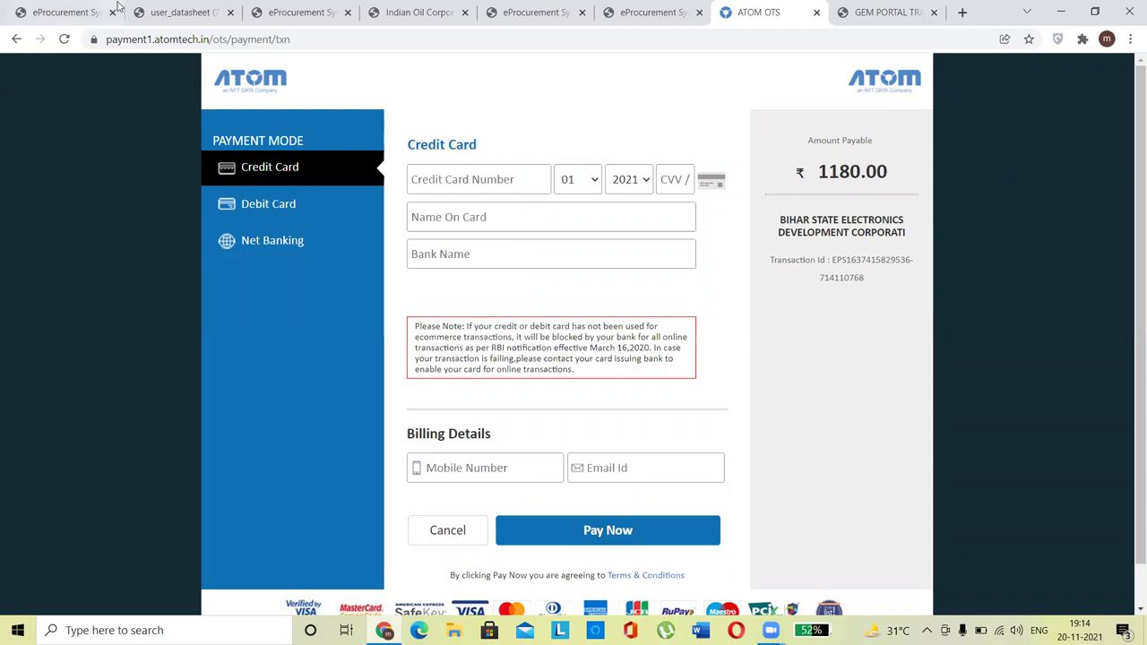
click(51, 12)
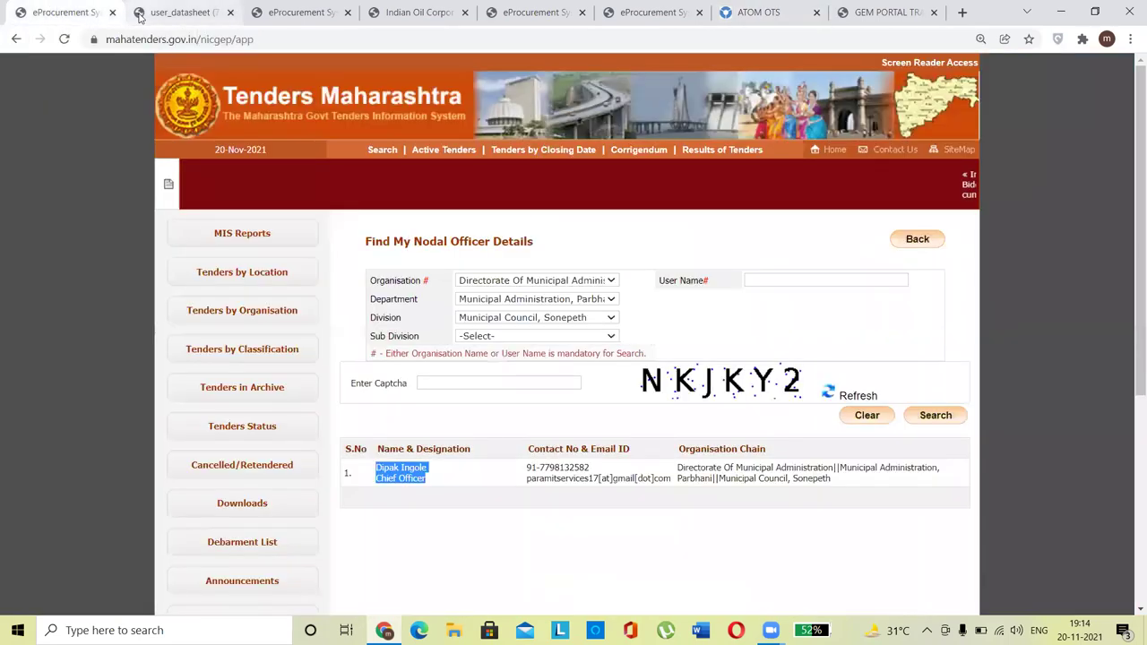
click(774, 12)
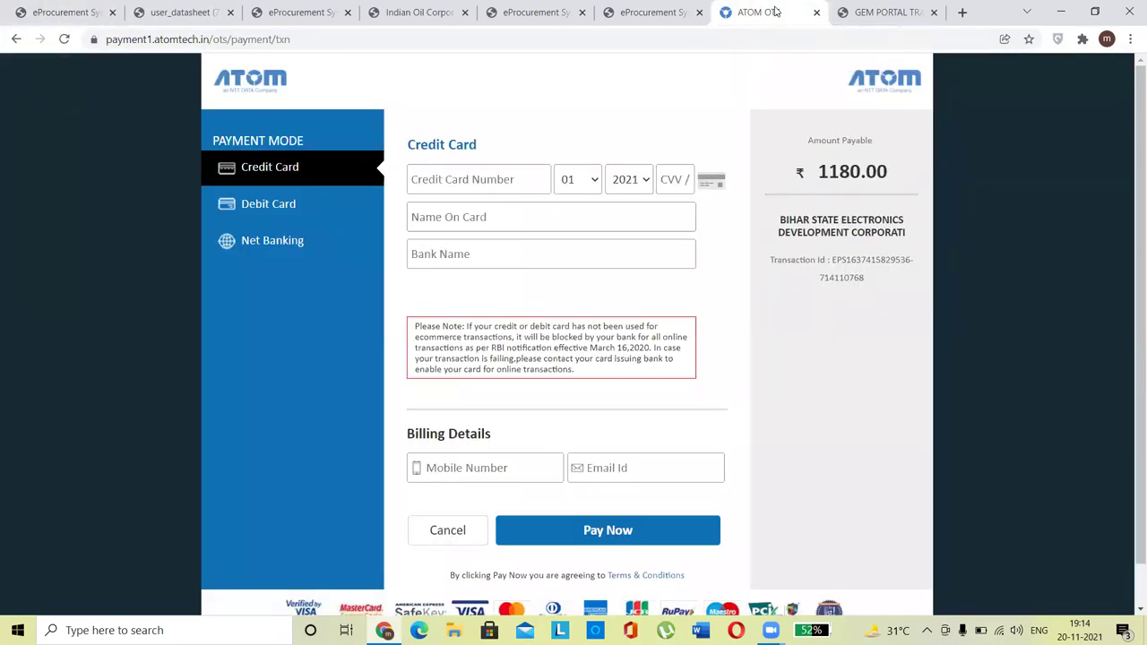